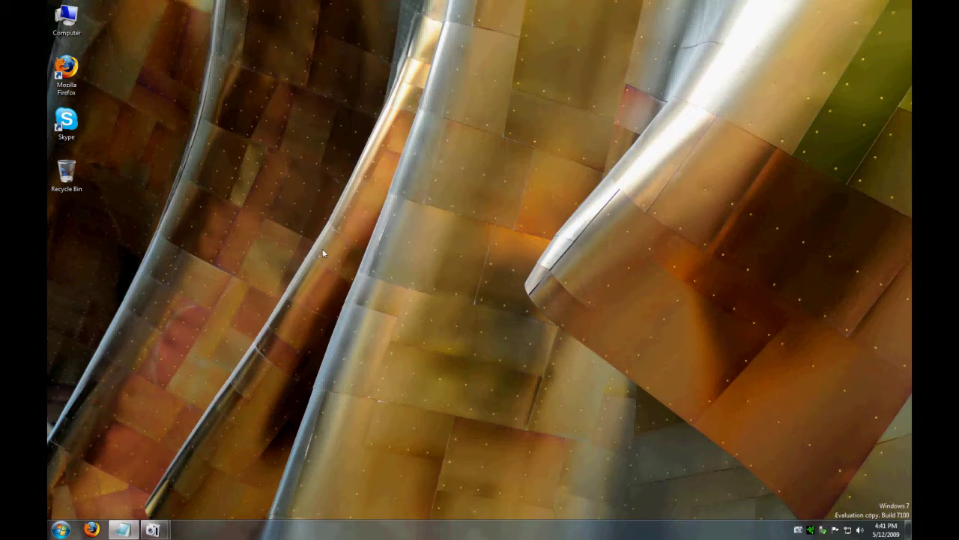
Step: Open the taskbar's shortcut menu from an empty spot on the taskbar
{"action": "right_click", "coordinate": [332, 531]}
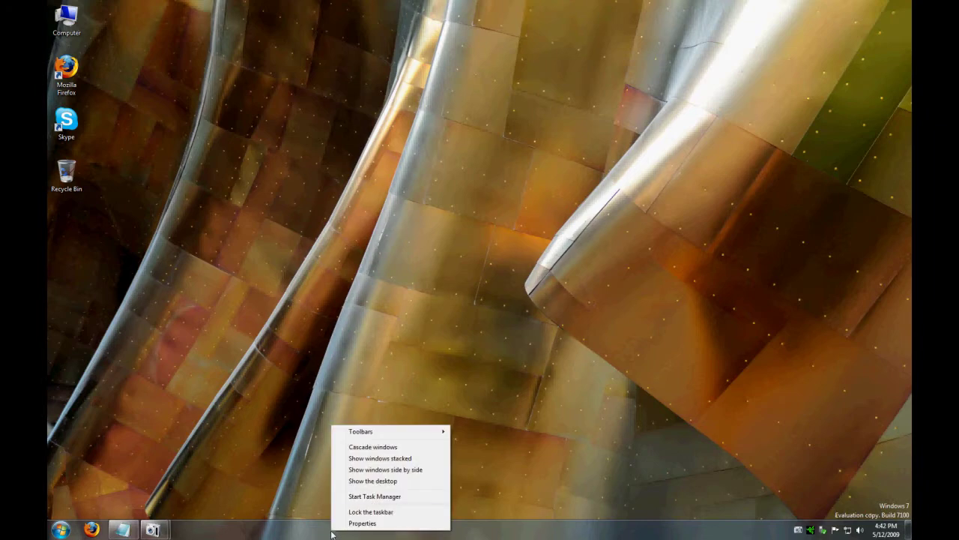
Step: Open Computer's system properties and view the Windows Experience Index base score of 5.3
{"action": "right_click", "coordinate": [75, 22]}
{"action": "left_click", "coordinate": [105, 120]}
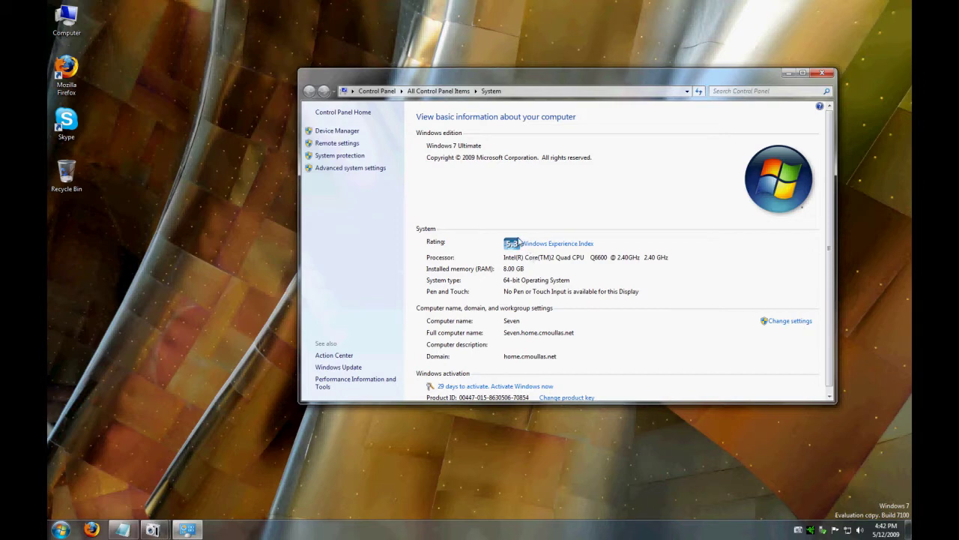
{"action": "left_click", "coordinate": [535, 247]}
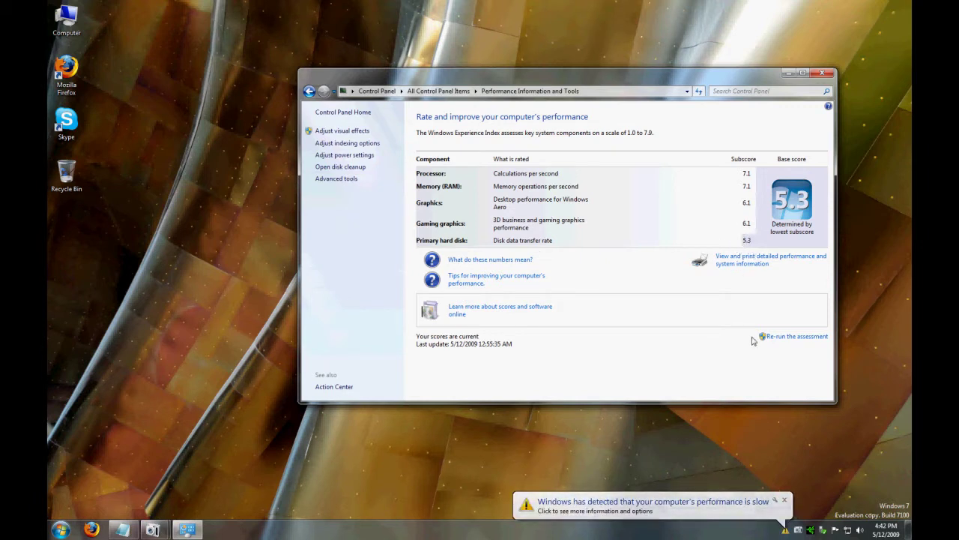
Step: Dismiss the slow-performance color scheme prompt and close the Performance Information window
{"action": "left_click", "coordinate": [663, 512]}
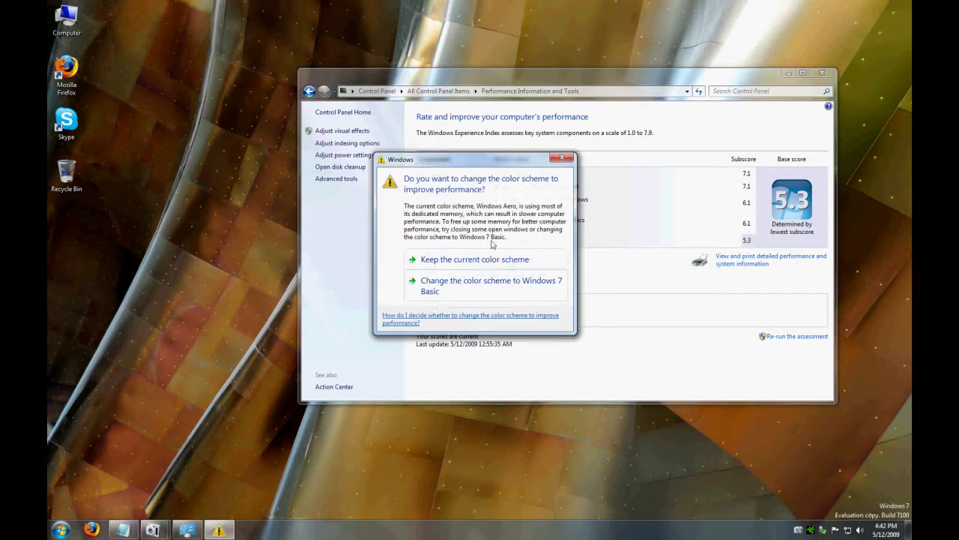
{"action": "left_click", "coordinate": [563, 158]}
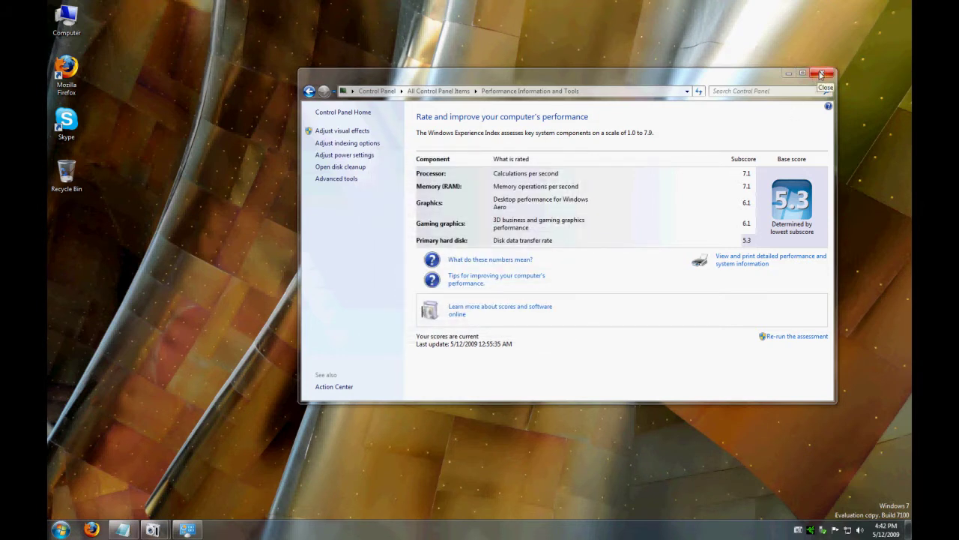
{"action": "left_click", "coordinate": [820, 73]}
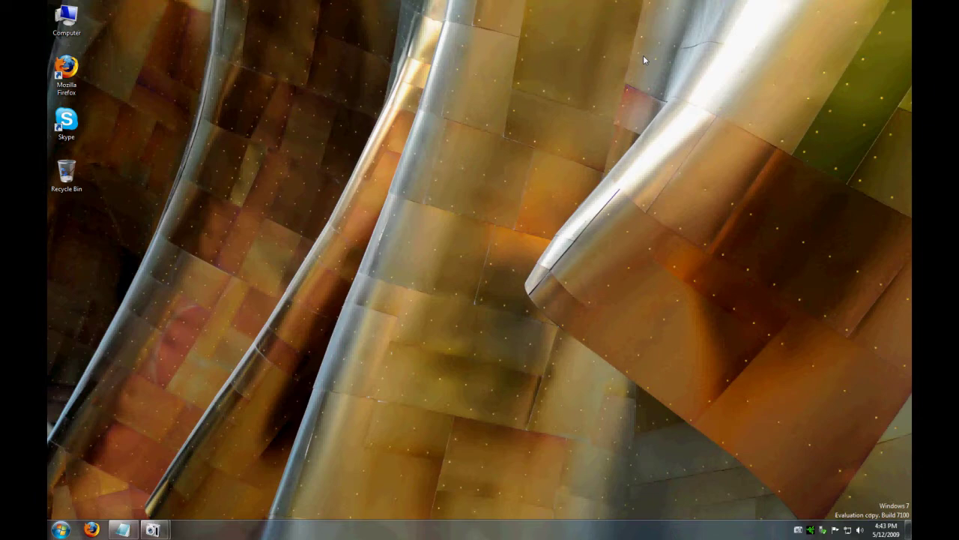
Step: Open Computer and show Local Disk (C:) properties: NTFS, 63.5 GB free of 74.4 GB
{"action": "double_click", "coordinate": [66, 17]}
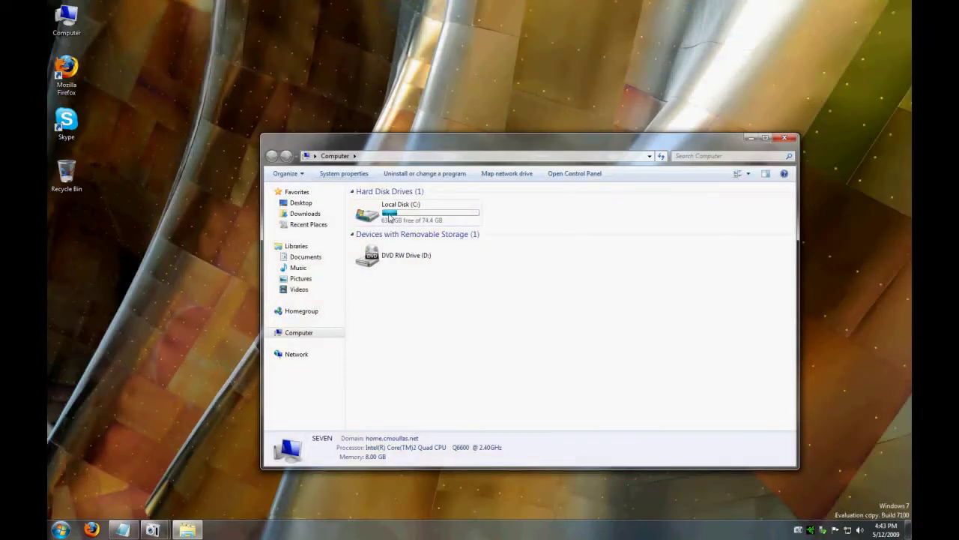
{"action": "right_click", "coordinate": [390, 215]}
{"action": "left_click", "coordinate": [431, 394]}
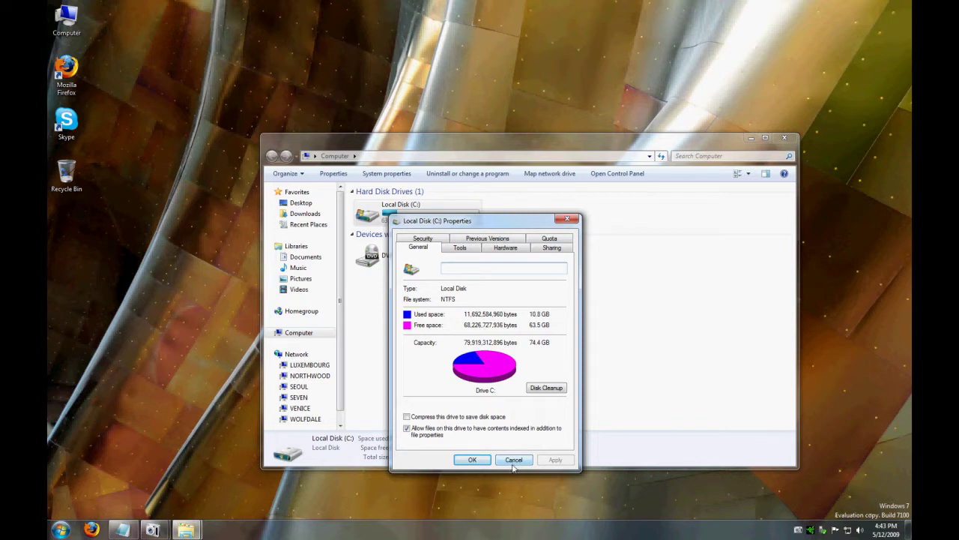
Step: Cancel the Local Disk (C:) properties, dismiss the performance balloon, and close the Computer window
{"action": "left_click", "coordinate": [514, 461]}
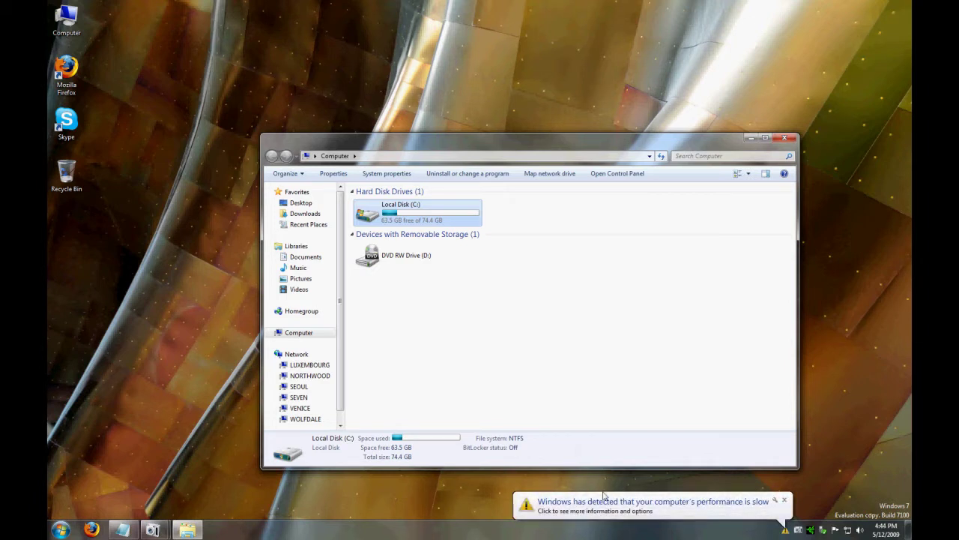
{"action": "left_click", "coordinate": [784, 500]}
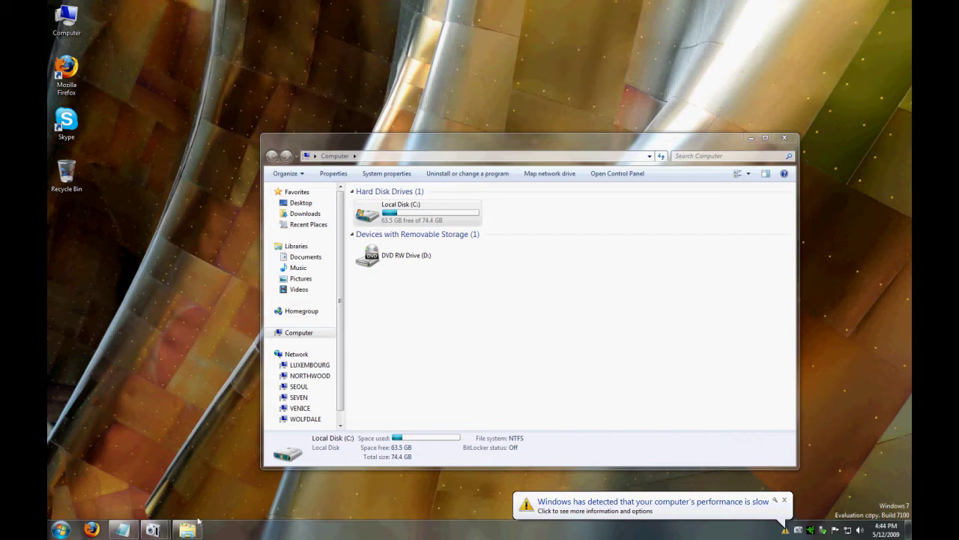
{"action": "left_click", "coordinate": [784, 138]}
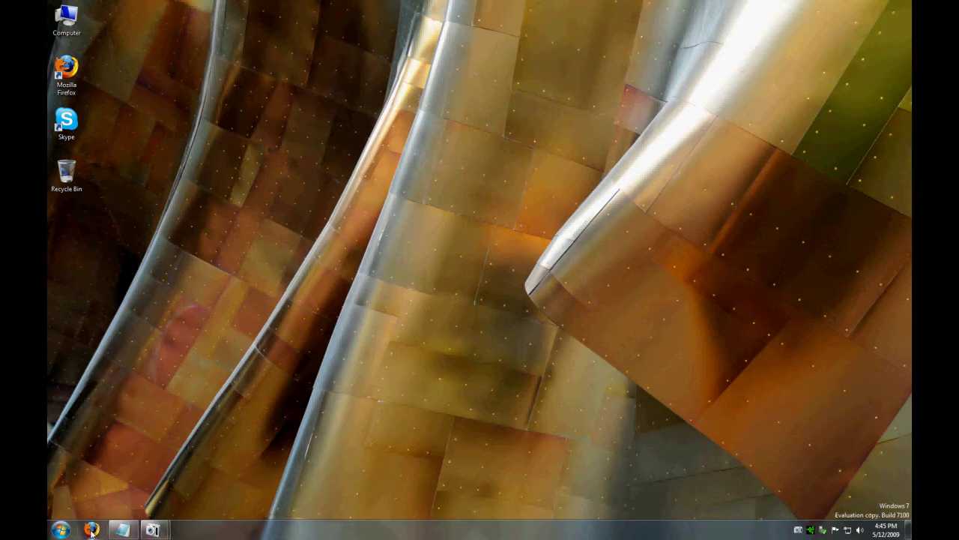
{"action": "left_click", "coordinate": [90, 530]}
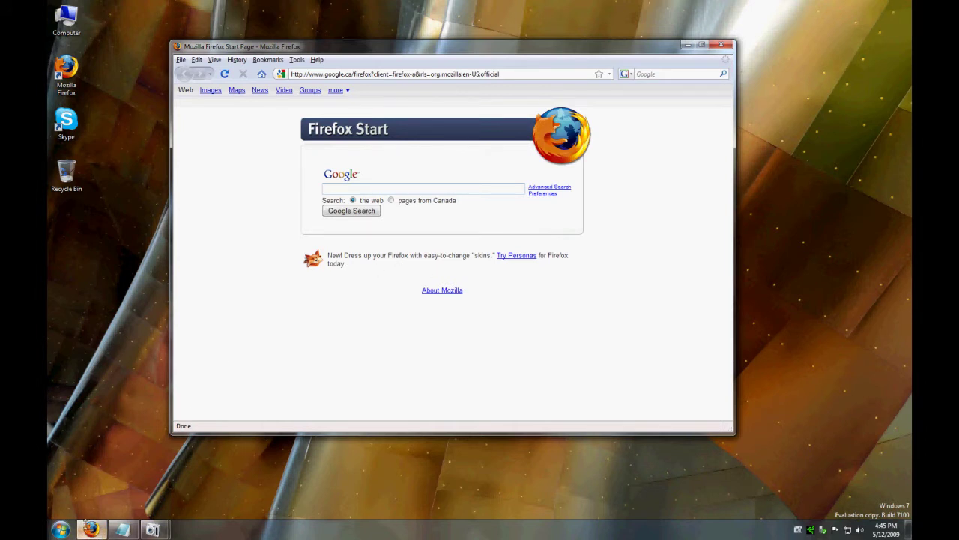
{"action": "mouse_move", "coordinate": [91, 529]}
{"action": "left_click", "coordinate": [90, 529]}
{"action": "left_click", "coordinate": [91, 529]}
{"action": "left_click", "coordinate": [91, 529]}
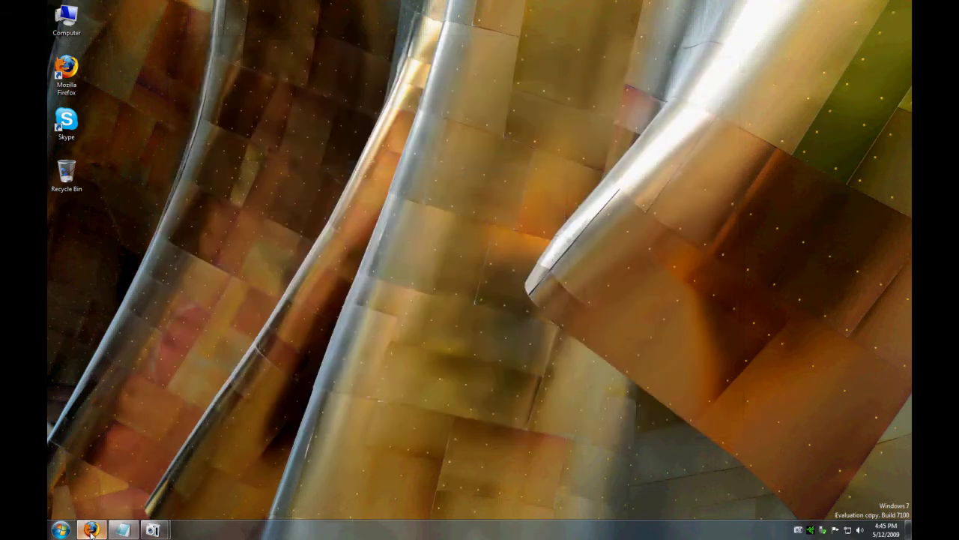
{"action": "left_click", "coordinate": [91, 529]}
{"action": "left_click", "coordinate": [91, 529]}
{"action": "left_click", "coordinate": [91, 529]}
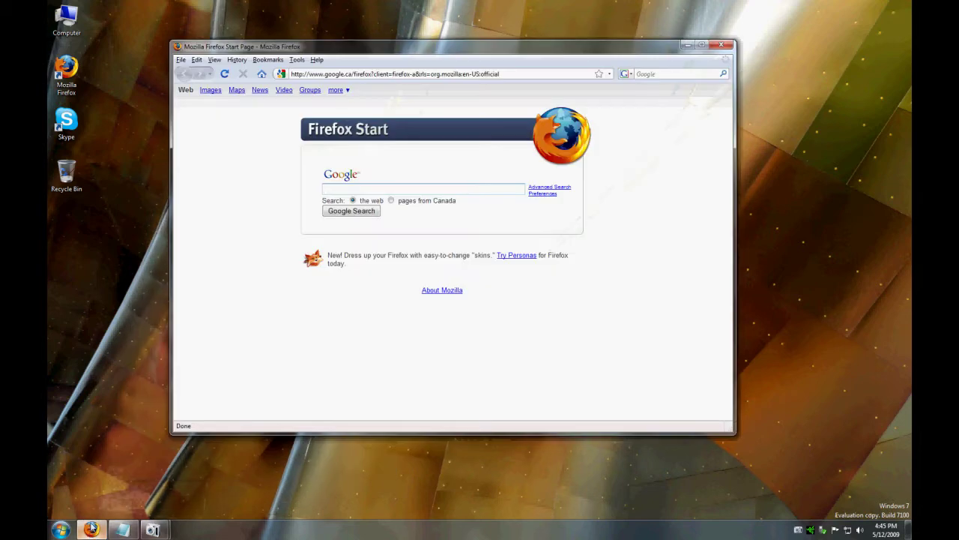
{"action": "left_click", "coordinate": [60, 529]}
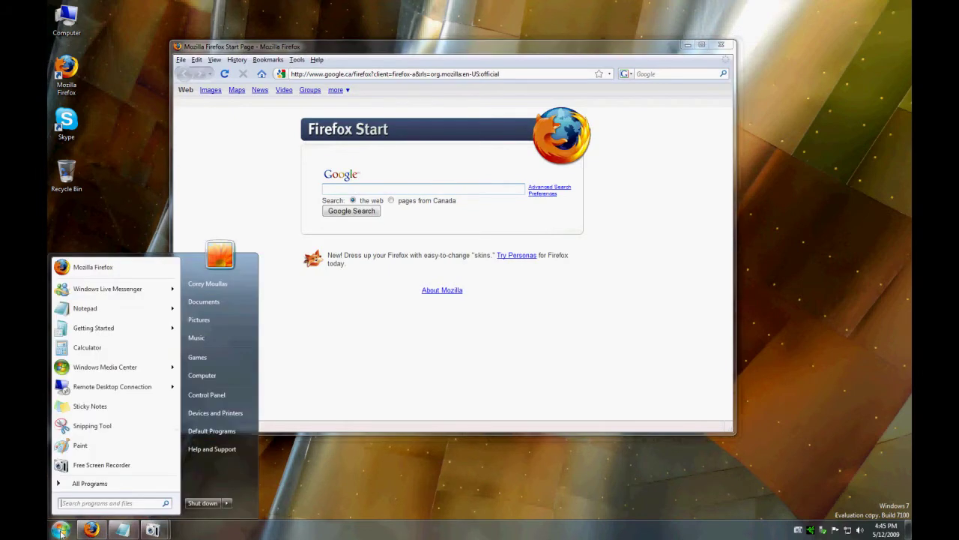
{"action": "left_click", "coordinate": [97, 266]}
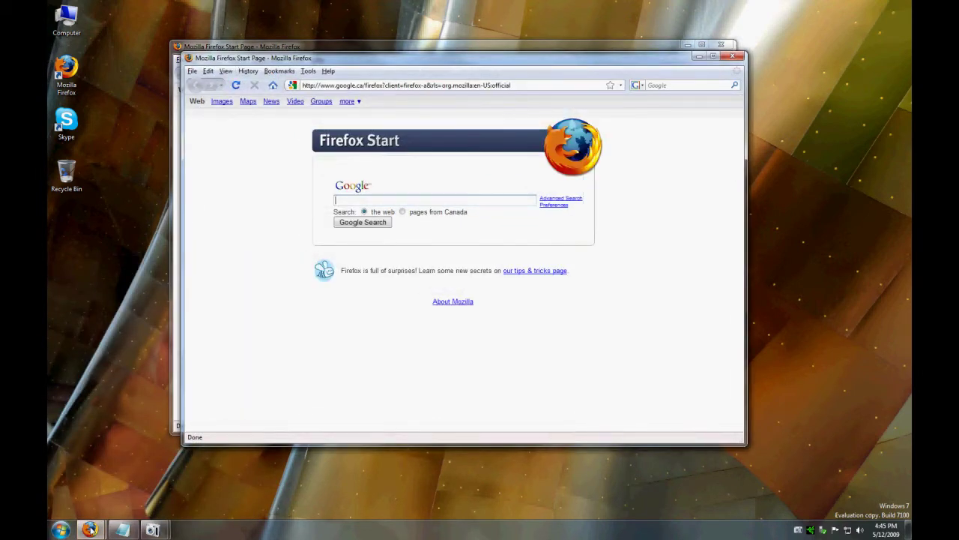
{"action": "mouse_move", "coordinate": [90, 529]}
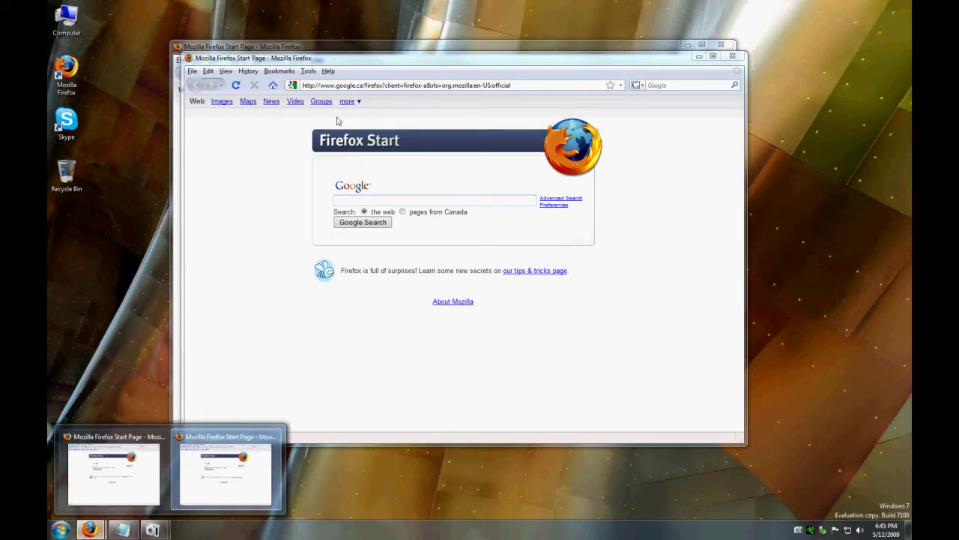
{"action": "left_click", "coordinate": [271, 102]}
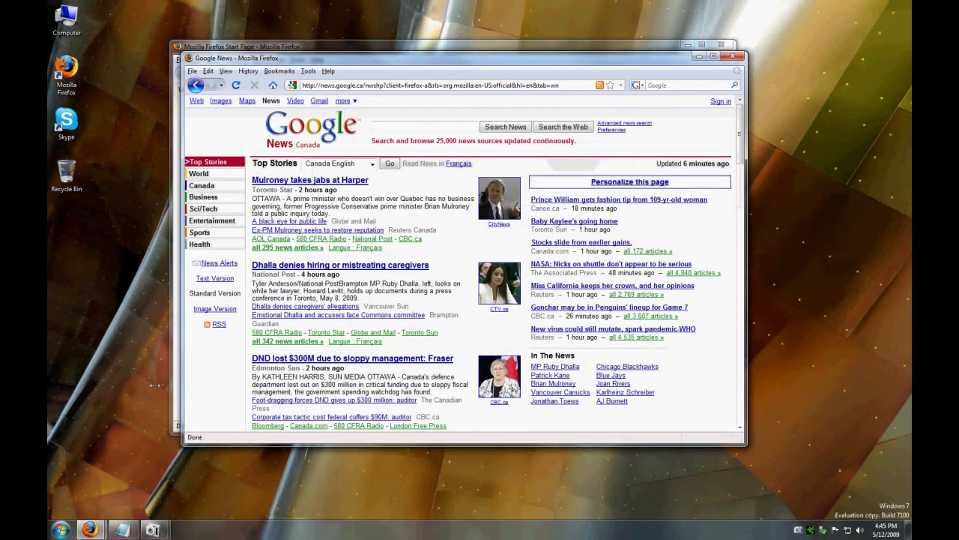
{"action": "mouse_move", "coordinate": [90, 529]}
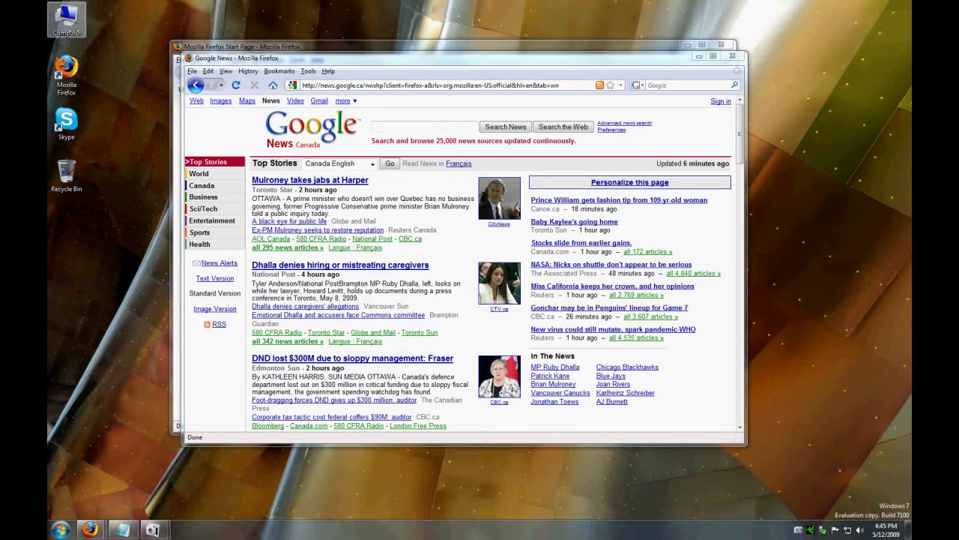
{"action": "double_click", "coordinate": [66, 21]}
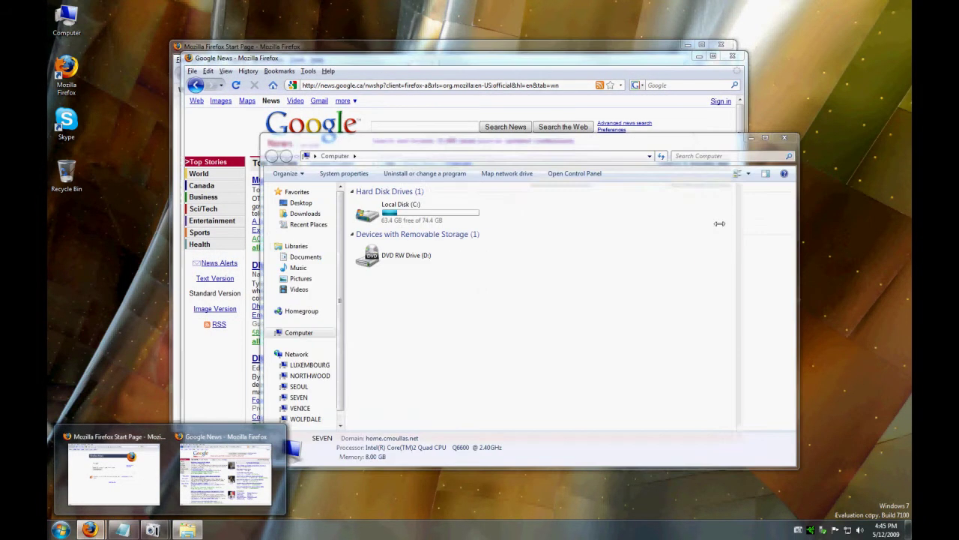
{"action": "left_click", "coordinate": [738, 57]}
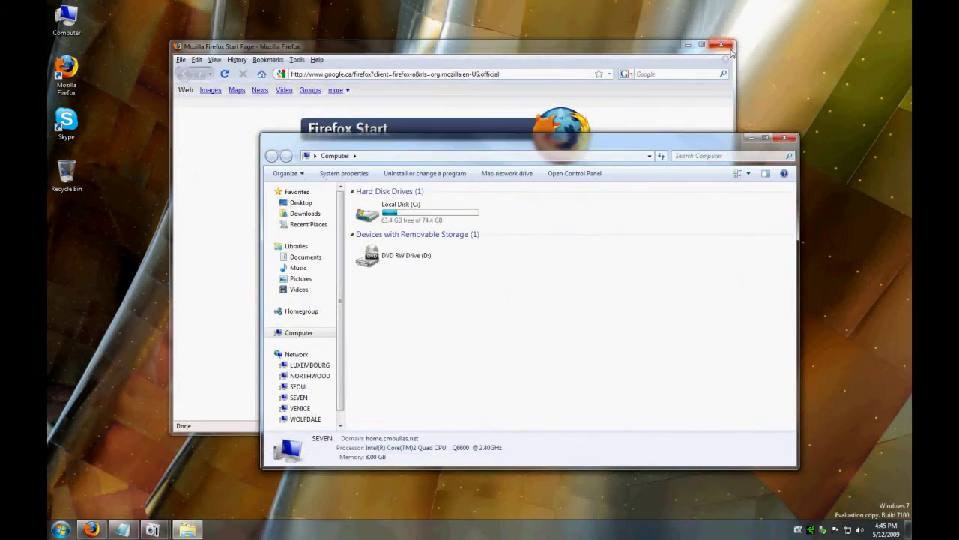
{"action": "left_click", "coordinate": [727, 46]}
{"action": "left_click", "coordinate": [784, 137]}
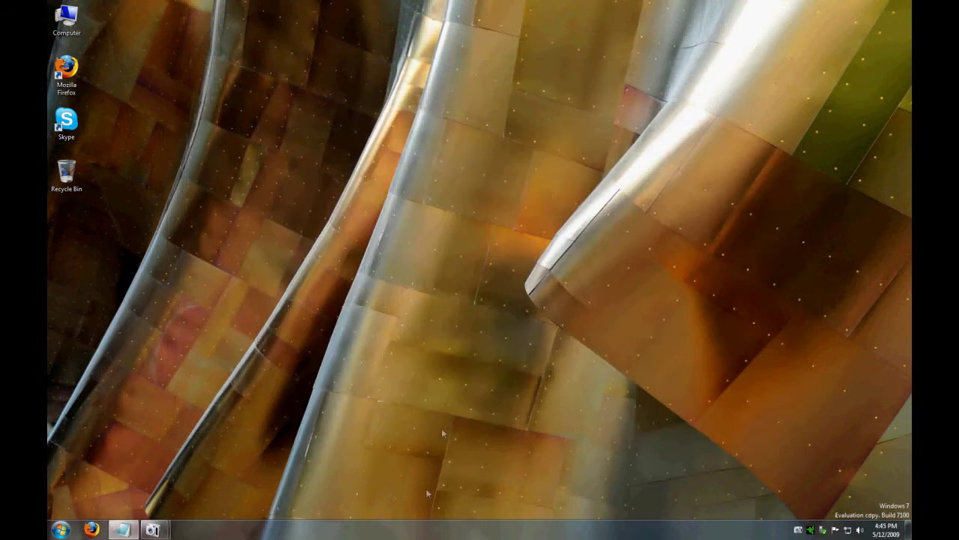
Step: Set Taskbar buttons to Never combine in Taskbar Properties and apply the change
{"action": "right_click", "coordinate": [437, 530]}
{"action": "left_click", "coordinate": [461, 520]}
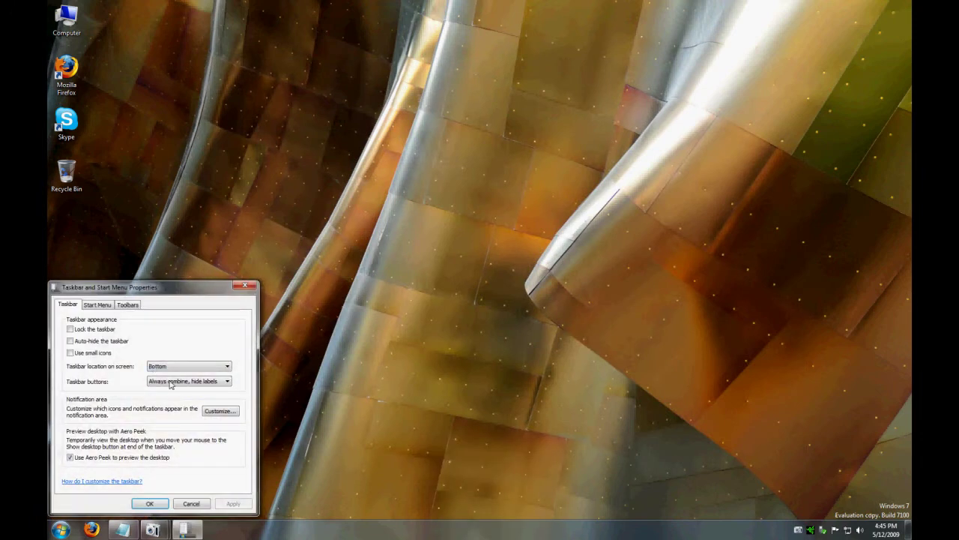
{"action": "left_click", "coordinate": [197, 385]}
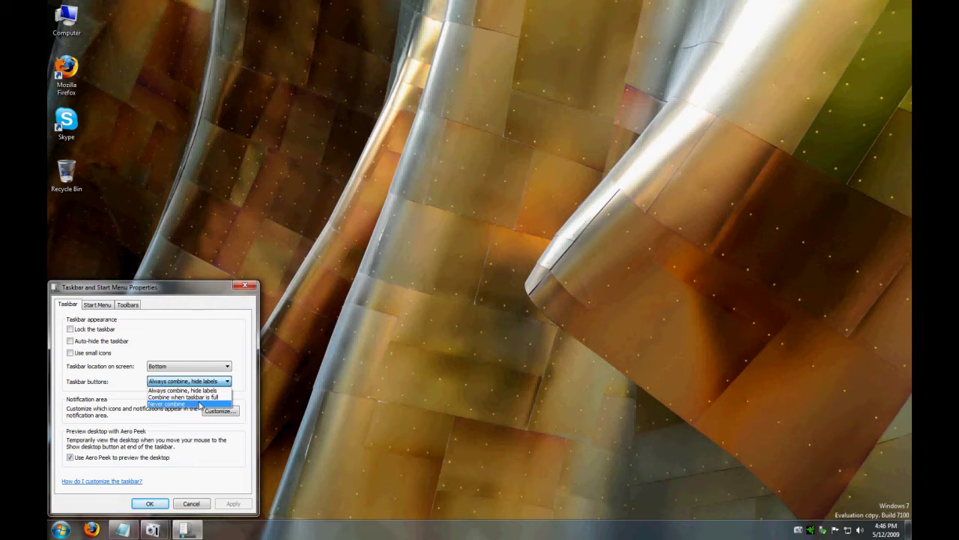
{"action": "left_click", "coordinate": [199, 405]}
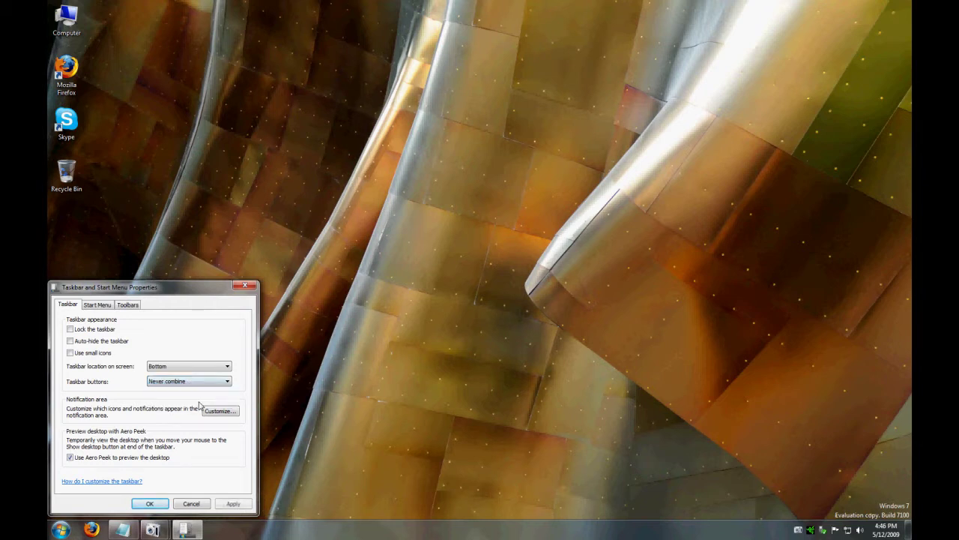
{"action": "left_click", "coordinate": [233, 503]}
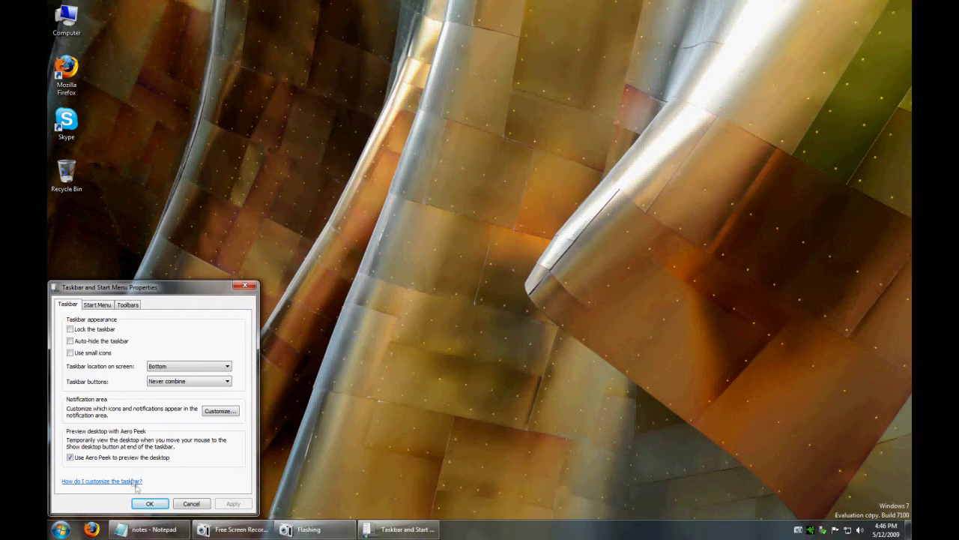
{"action": "left_click", "coordinate": [148, 504]}
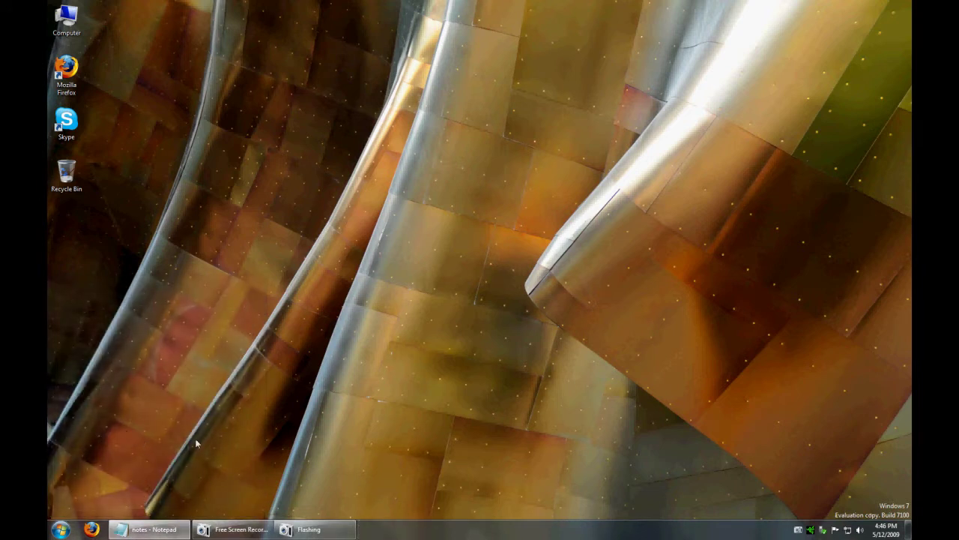
Step: Launch Firefox, maximize it, then restore it as a floating window near the desktop centre
{"action": "left_click", "coordinate": [89, 528]}
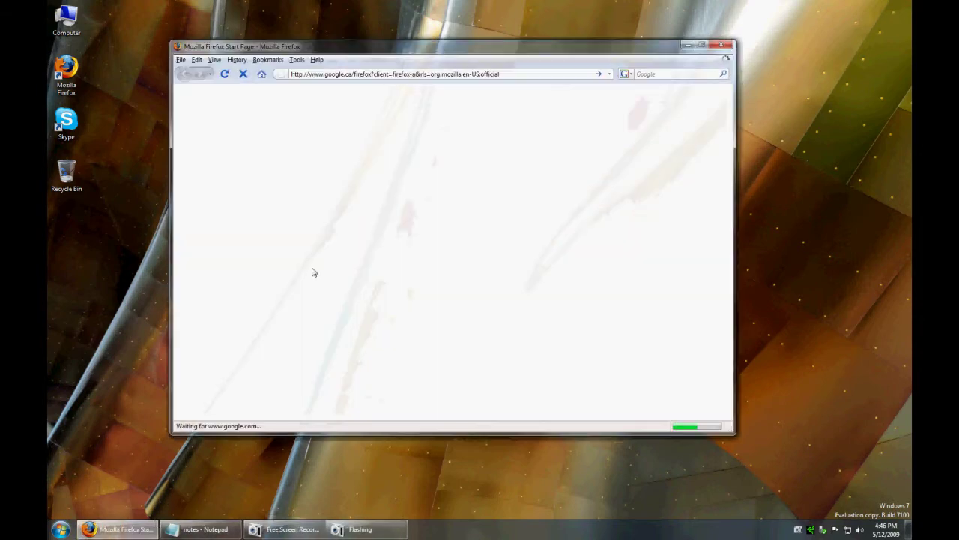
{"action": "left_click_drag", "start_coordinate": [335, 54], "coordinate": [389, 3]}
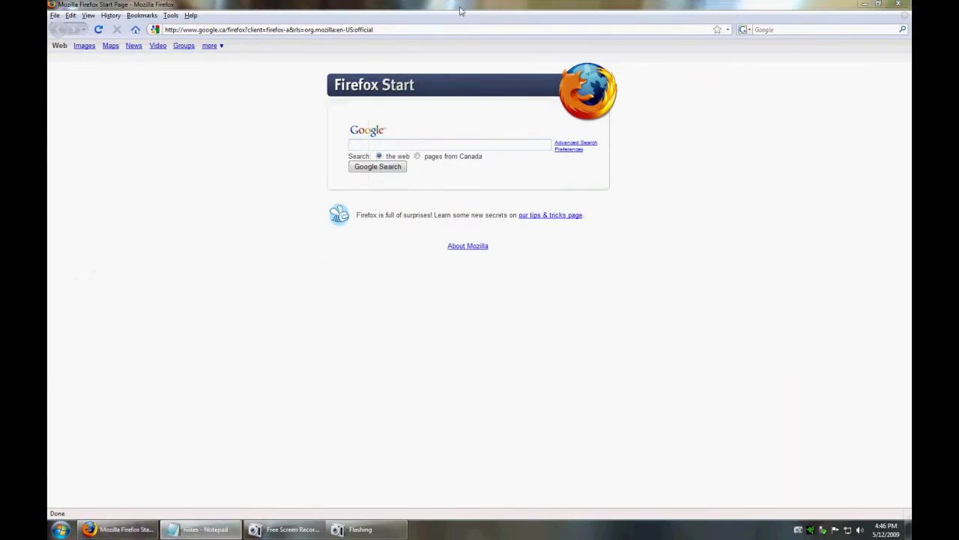
{"action": "left_click_drag", "start_coordinate": [465, 7], "coordinate": [957, 90]}
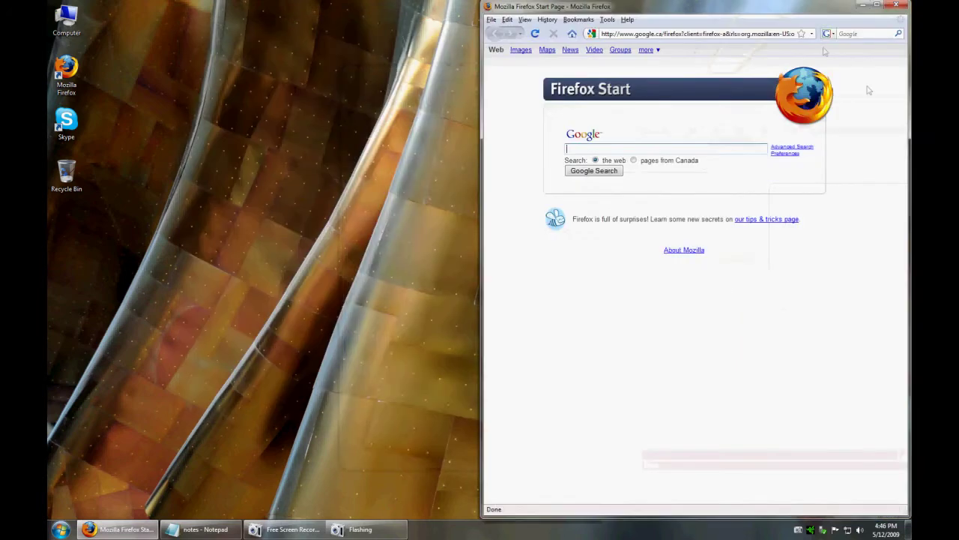
{"action": "left_click_drag", "start_coordinate": [774, 19], "coordinate": [688, 48]}
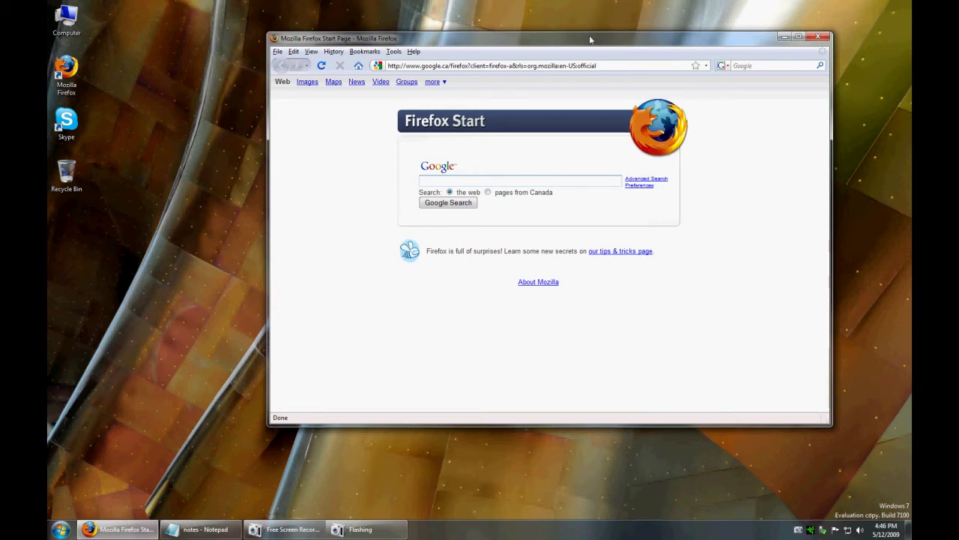
{"action": "left_click_drag", "start_coordinate": [592, 43], "coordinate": [549, 57]}
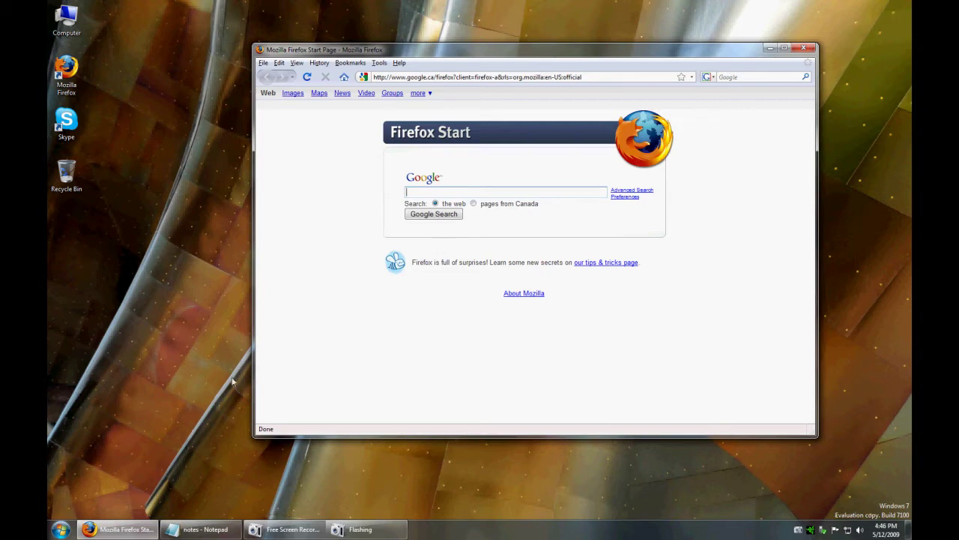
Step: Launch Remote Desktop Connection from Start, then Alt+Tab back to Firefox
{"action": "left_click", "coordinate": [61, 529]}
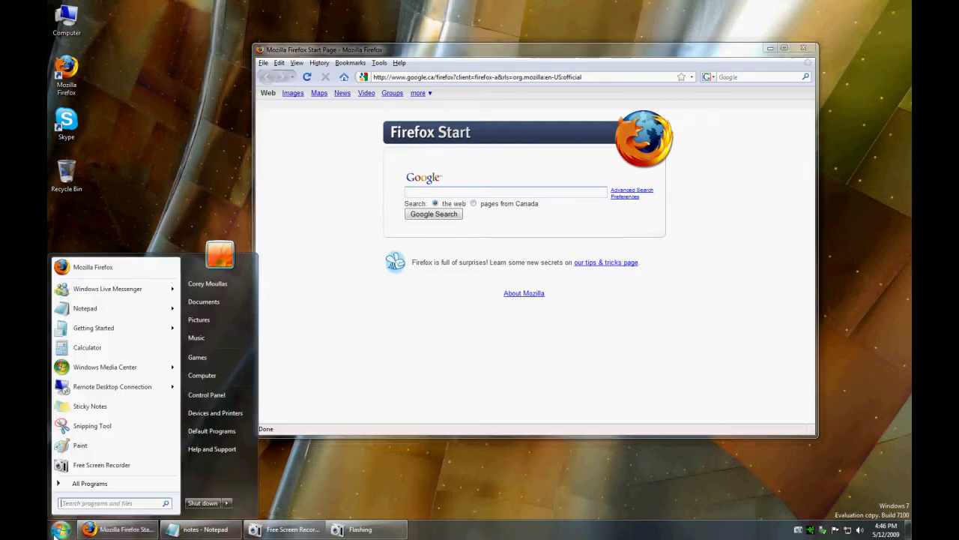
{"action": "left_click", "coordinate": [104, 385]}
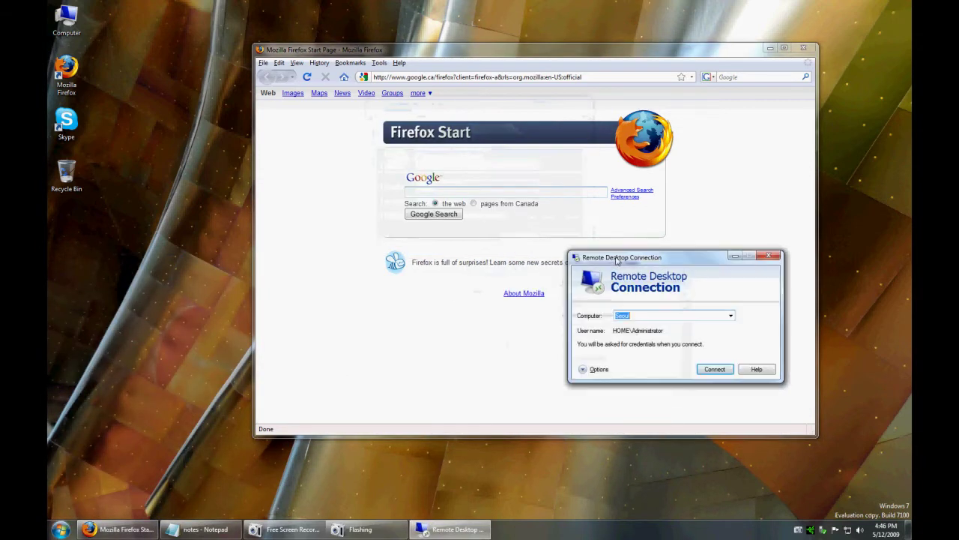
{"action": "key", "text": "alt+Tab"}
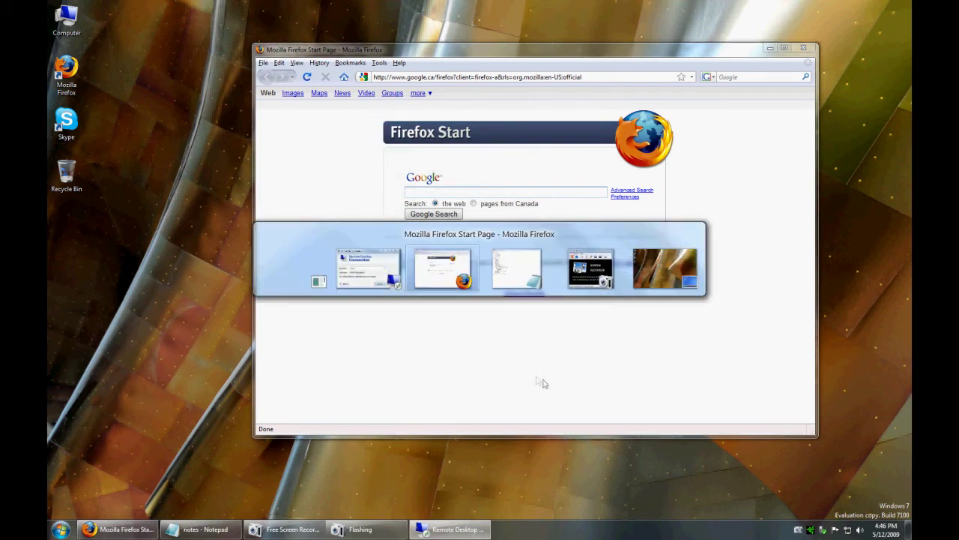
{"action": "mouse_move", "coordinate": [580, 268]}
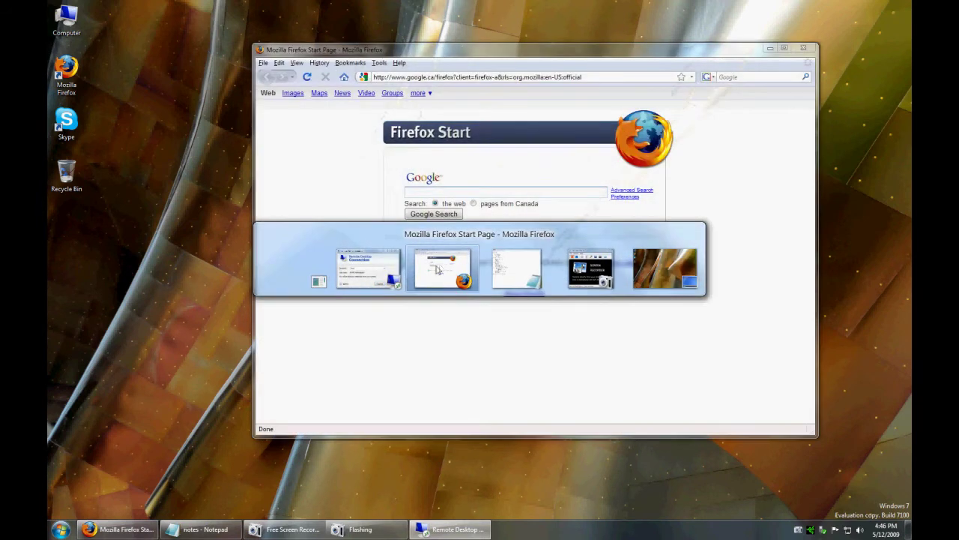
{"action": "mouse_move", "coordinate": [395, 270]}
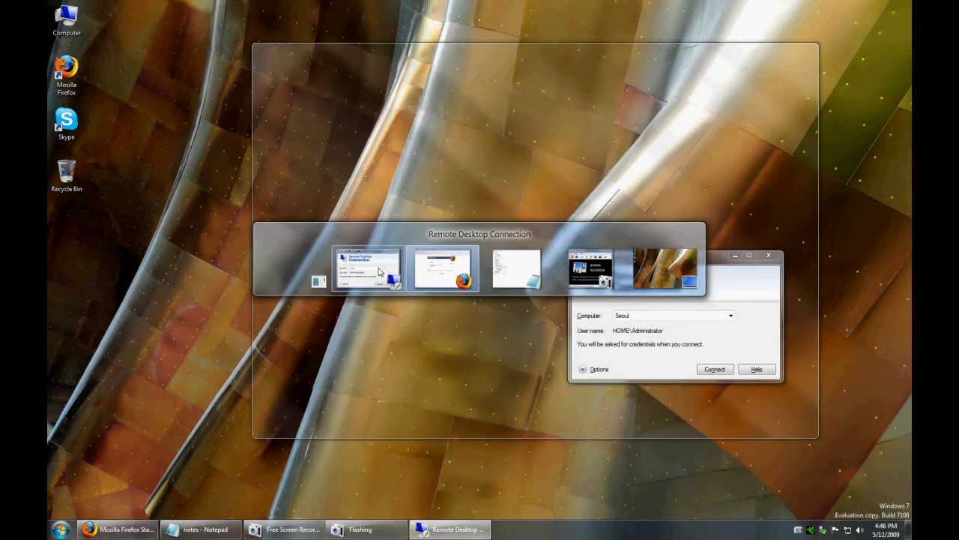
{"action": "key", "text": "alt"}
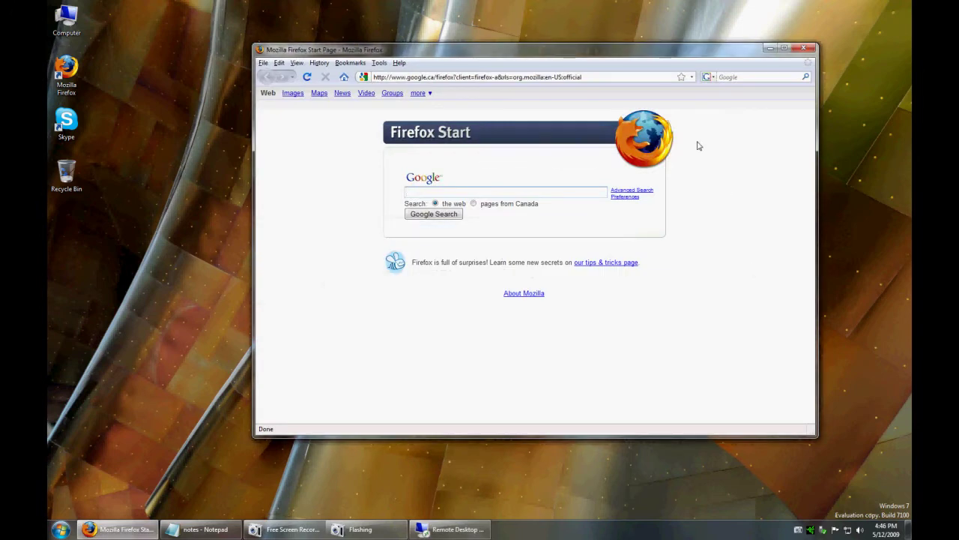
Step: Show the windows in Flip 3D, then close Firefox and the Remote Desktop Connection dialog
{"action": "key", "text": "super+Tab"}
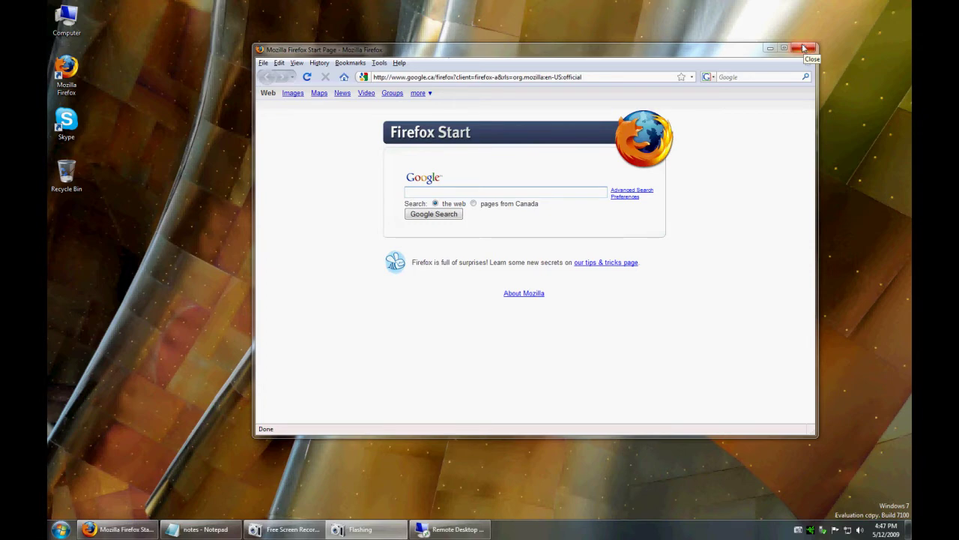
{"action": "left_click", "coordinate": [803, 48]}
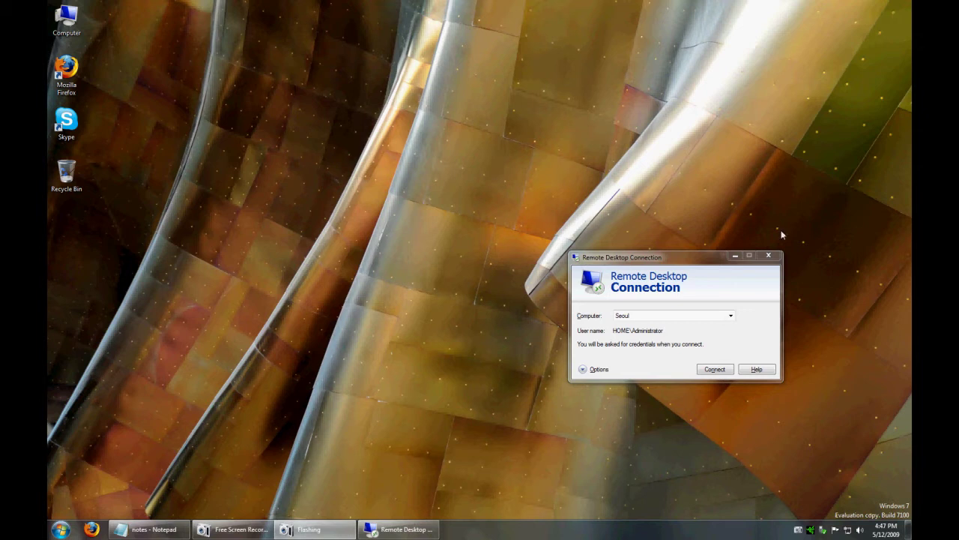
{"action": "left_click", "coordinate": [767, 256]}
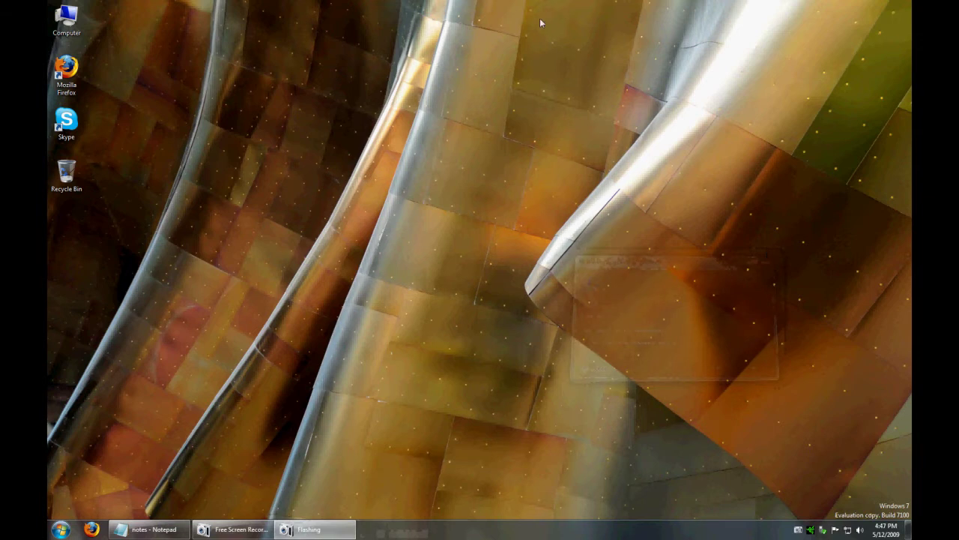
{"action": "right_click", "coordinate": [412, 95]}
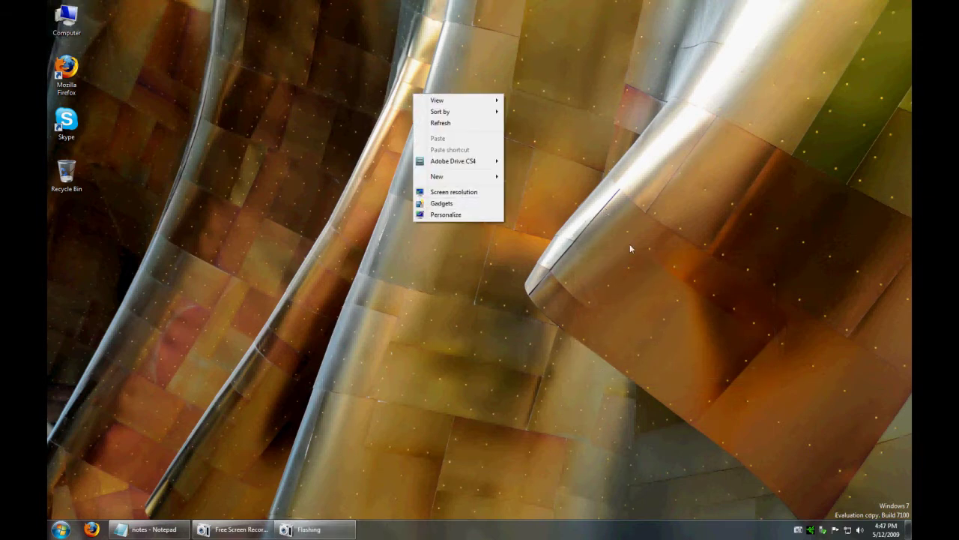
{"action": "left_click", "coordinate": [468, 203]}
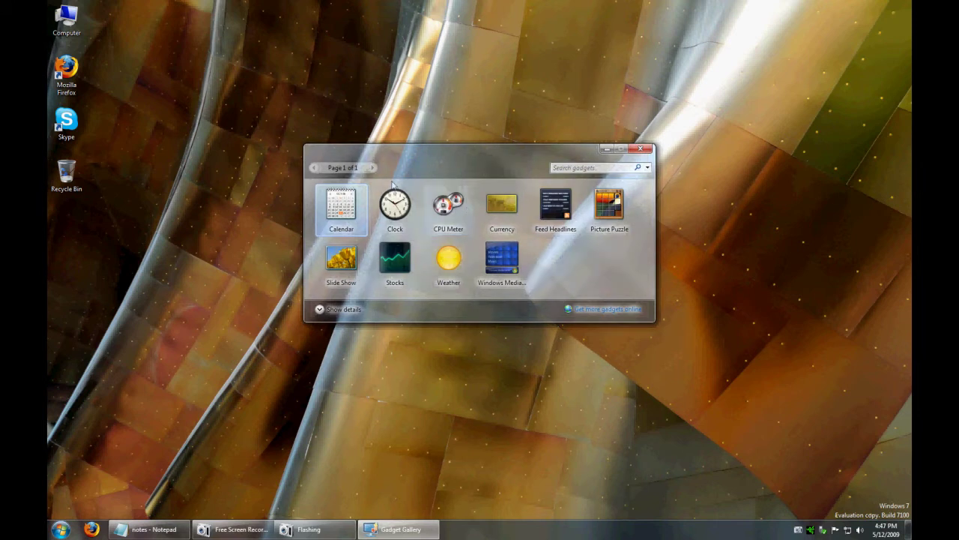
{"action": "left_click", "coordinate": [489, 204]}
{"action": "left_click_drag", "start_coordinate": [489, 204], "coordinate": [183, 145]}
{"action": "left_click_drag", "start_coordinate": [343, 207], "coordinate": [346, 79]}
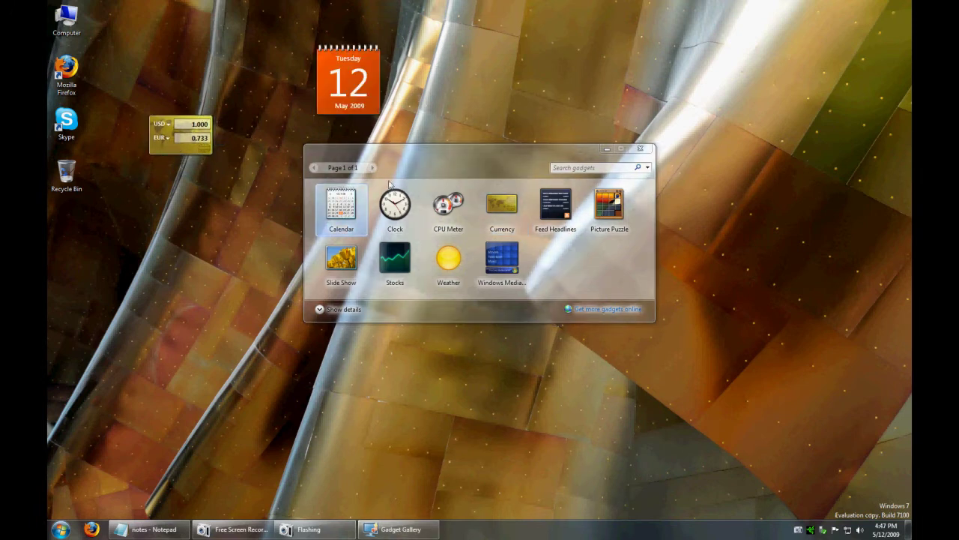
{"action": "right_click", "coordinate": [343, 90]}
{"action": "left_click", "coordinate": [386, 48]}
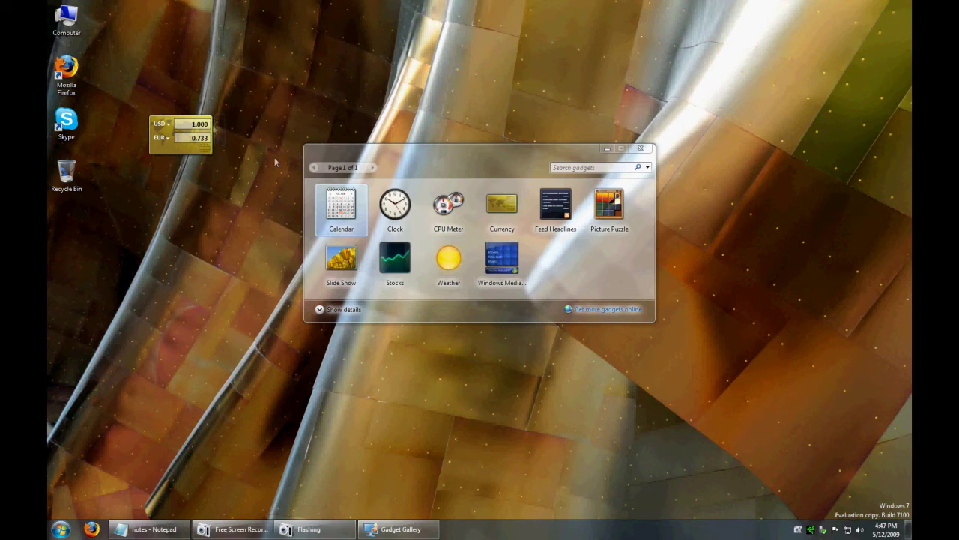
{"action": "mouse_move", "coordinate": [218, 122]}
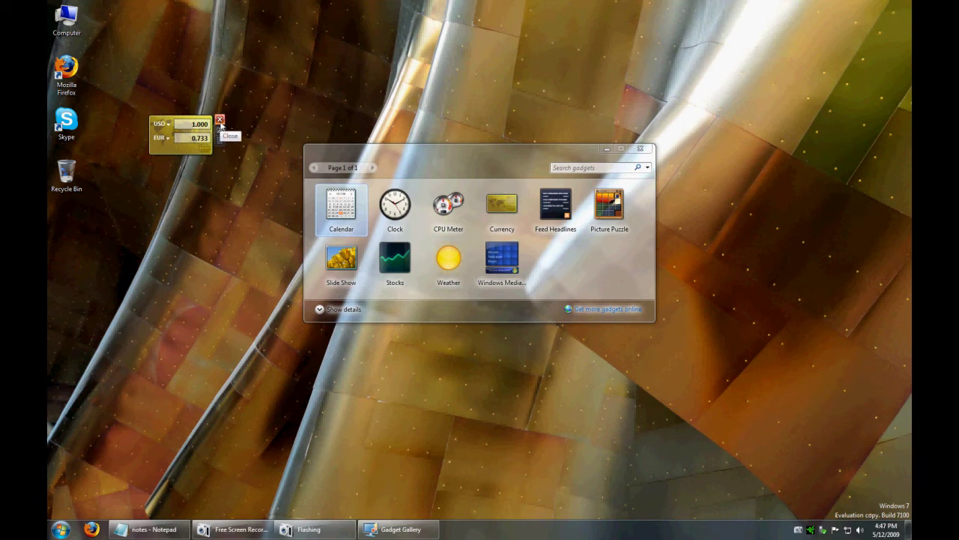
{"action": "left_click", "coordinate": [219, 120]}
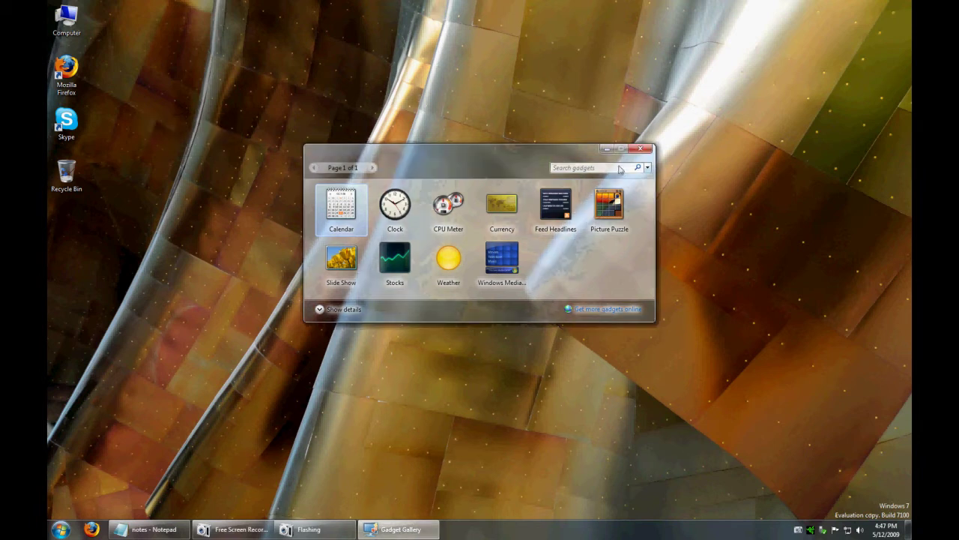
{"action": "left_click_drag", "start_coordinate": [517, 262], "coordinate": [710, 136]}
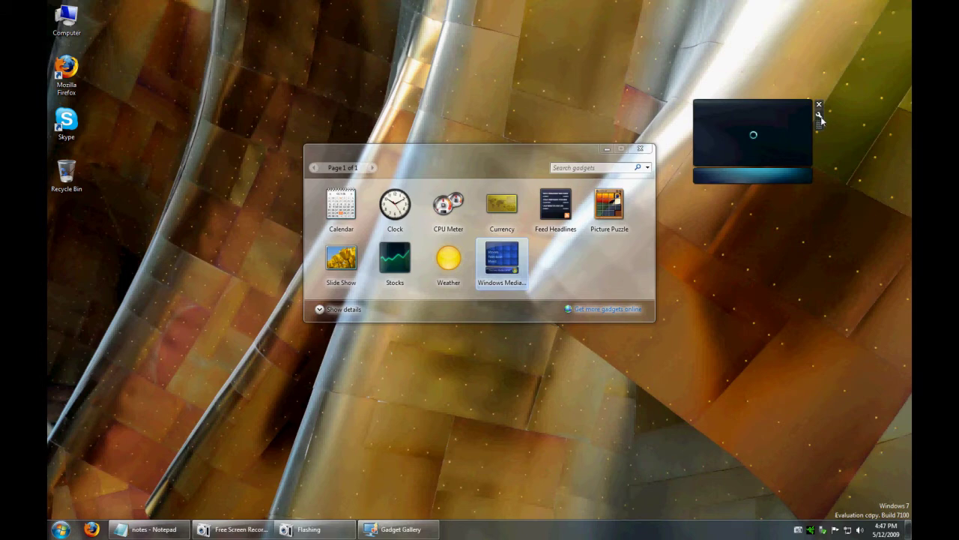
{"action": "left_click_drag", "start_coordinate": [582, 153], "coordinate": [510, 153]}
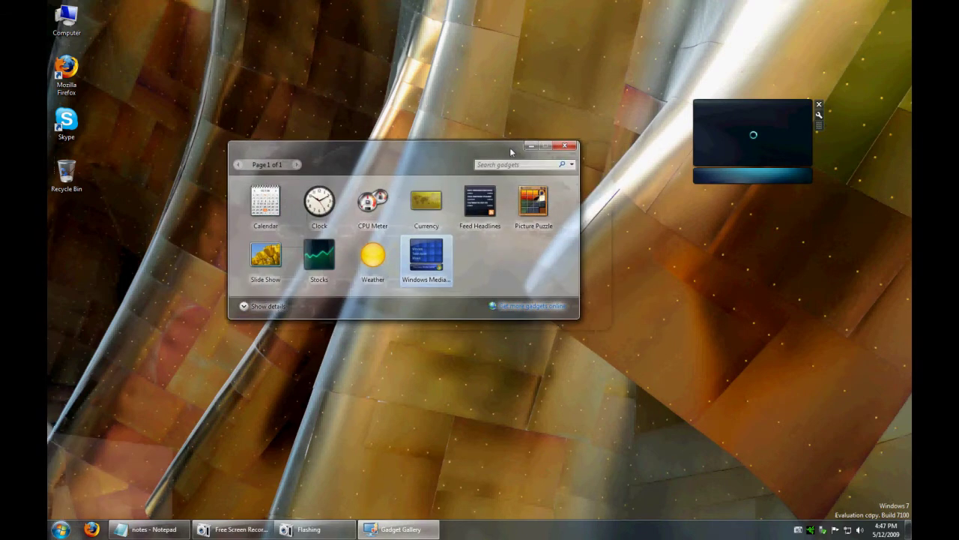
{"action": "left_click", "coordinate": [559, 149]}
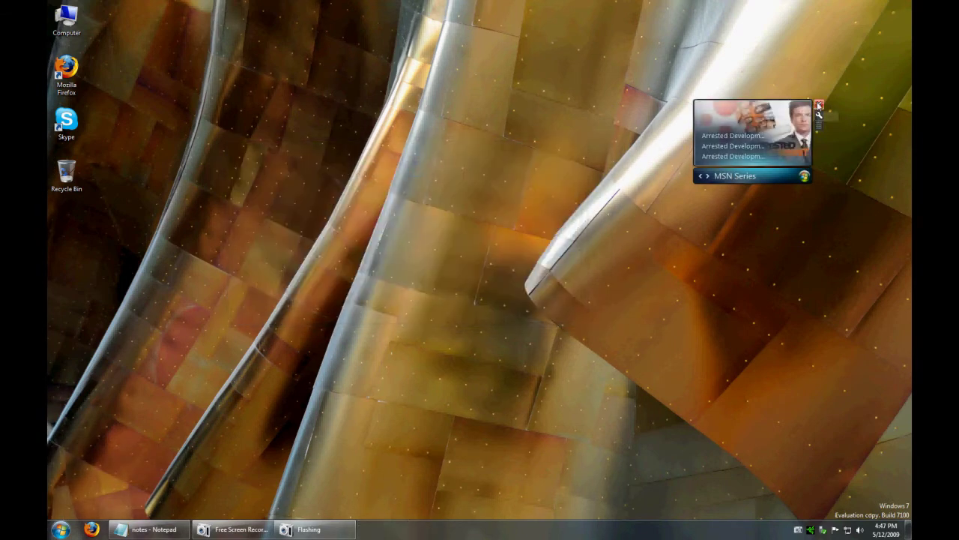
{"action": "left_click", "coordinate": [818, 105]}
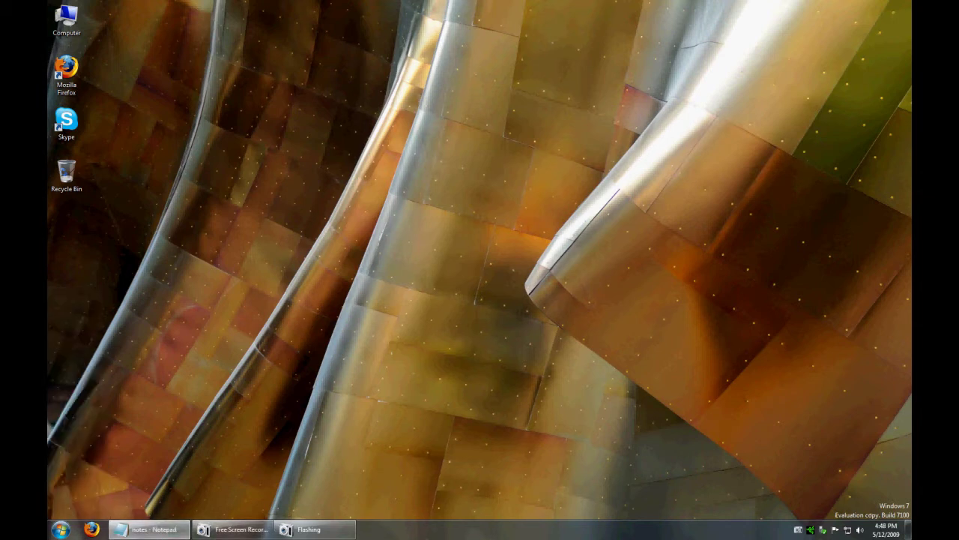
{"action": "right_click", "coordinate": [428, 529]}
{"action": "right_click", "coordinate": [73, 20]}
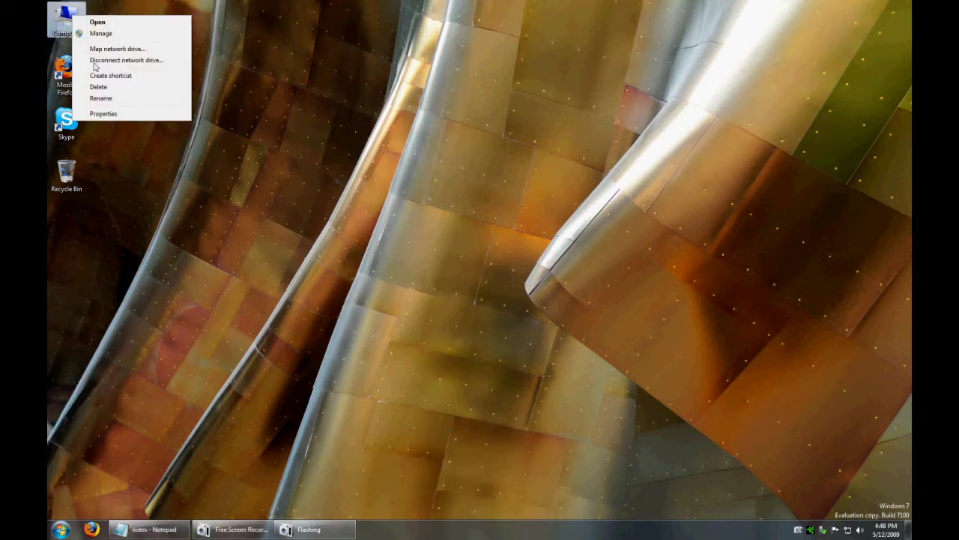
{"action": "left_click", "coordinate": [103, 113]}
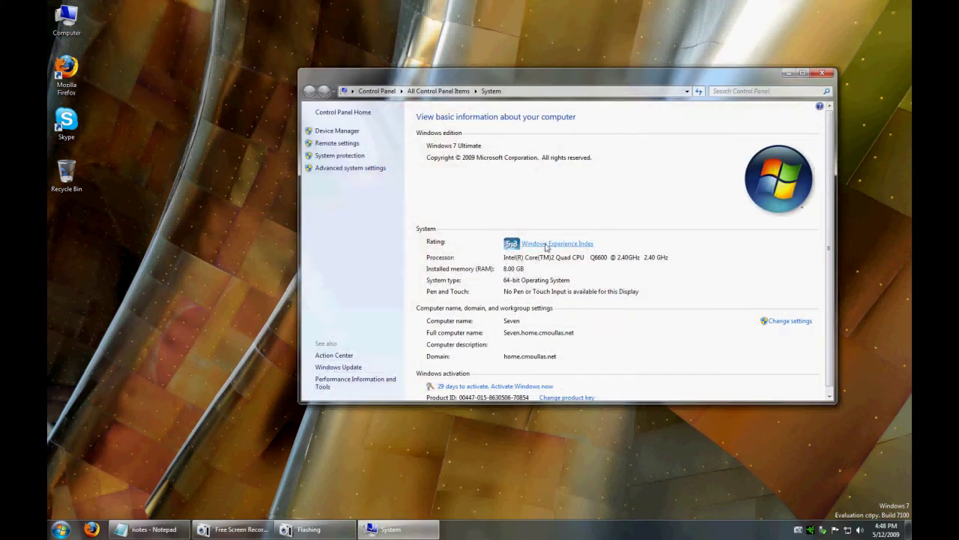
{"action": "left_click", "coordinate": [546, 245]}
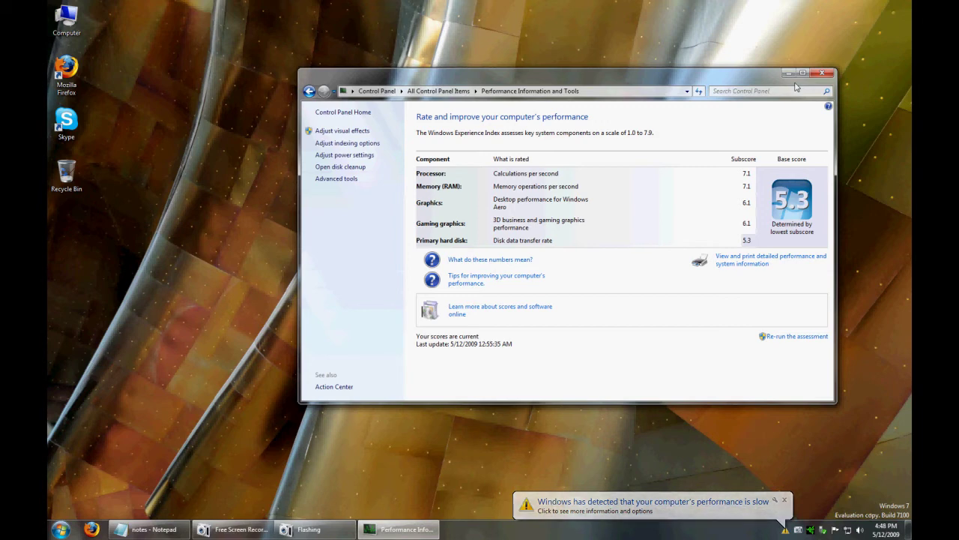
{"action": "left_click", "coordinate": [823, 72]}
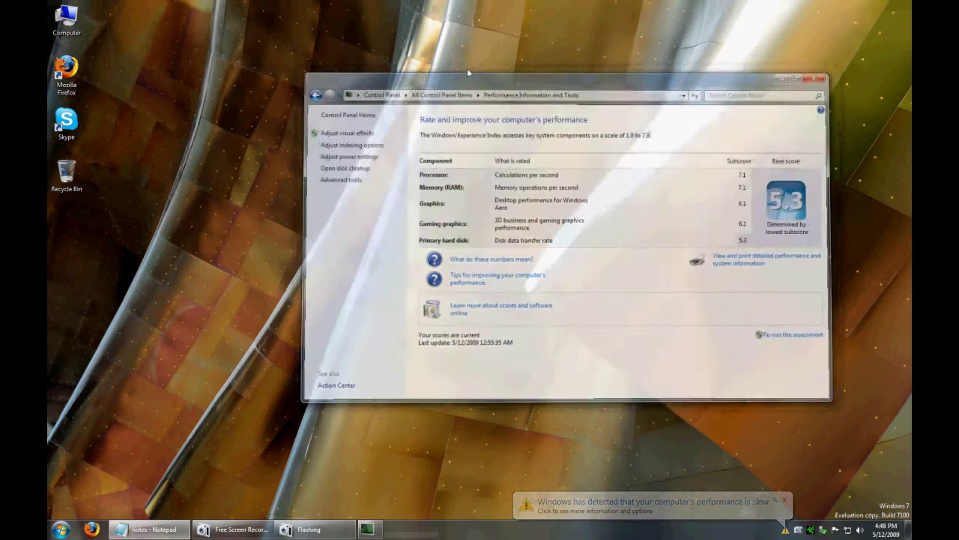
{"action": "right_click", "coordinate": [454, 77]}
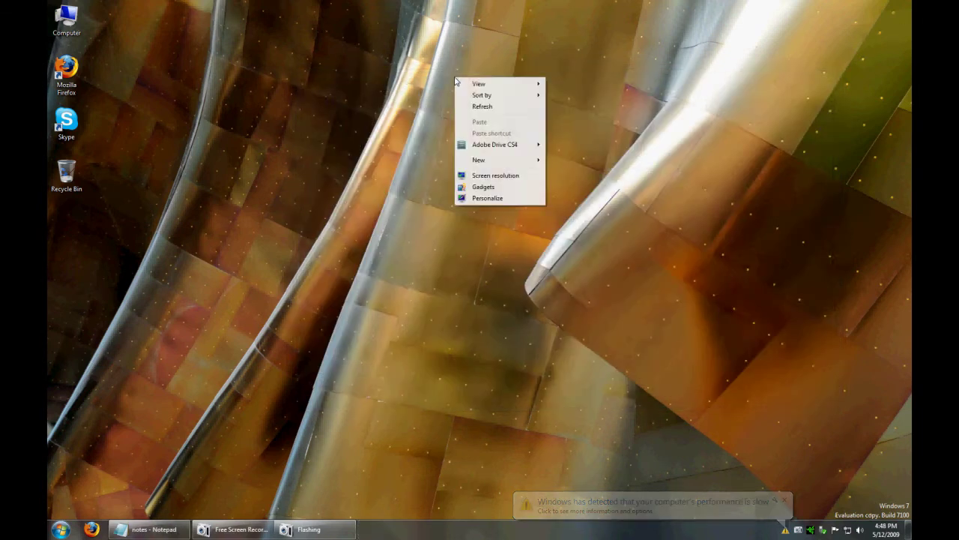
Step: Open Personalization and apply the Architecture, Landscapes and Nature themes in turn
{"action": "left_click", "coordinate": [487, 198]}
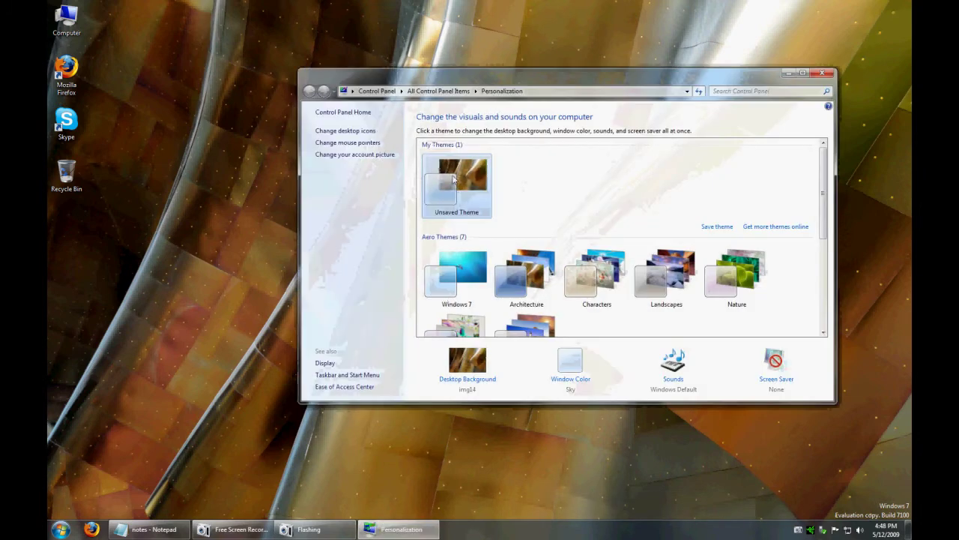
{"action": "left_click_drag", "start_coordinate": [513, 75], "coordinate": [442, 0]}
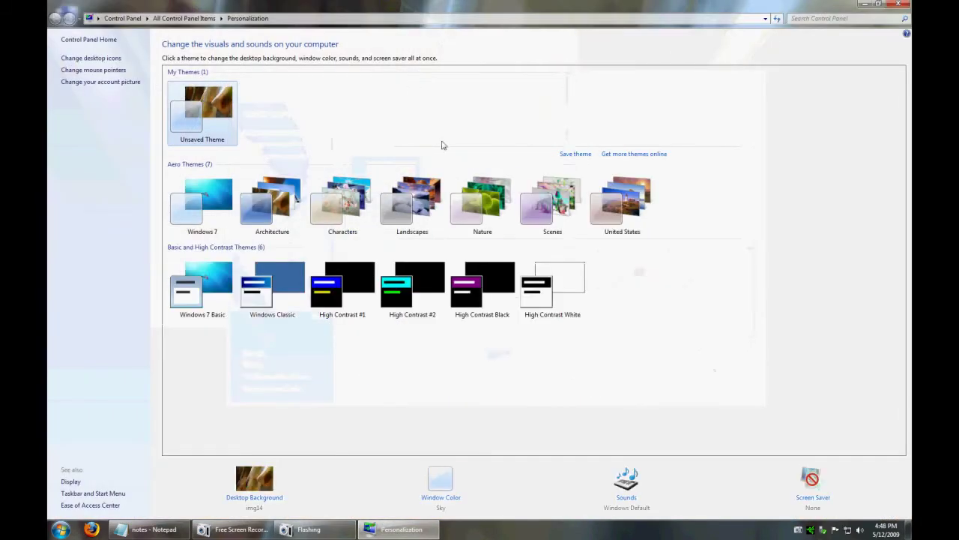
{"action": "left_click", "coordinate": [272, 201]}
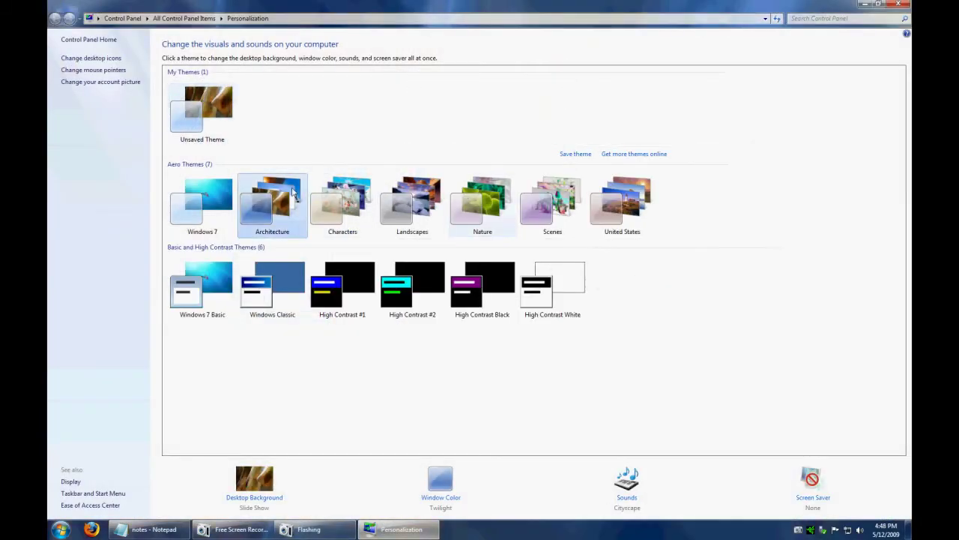
{"action": "double_click", "coordinate": [324, 5]}
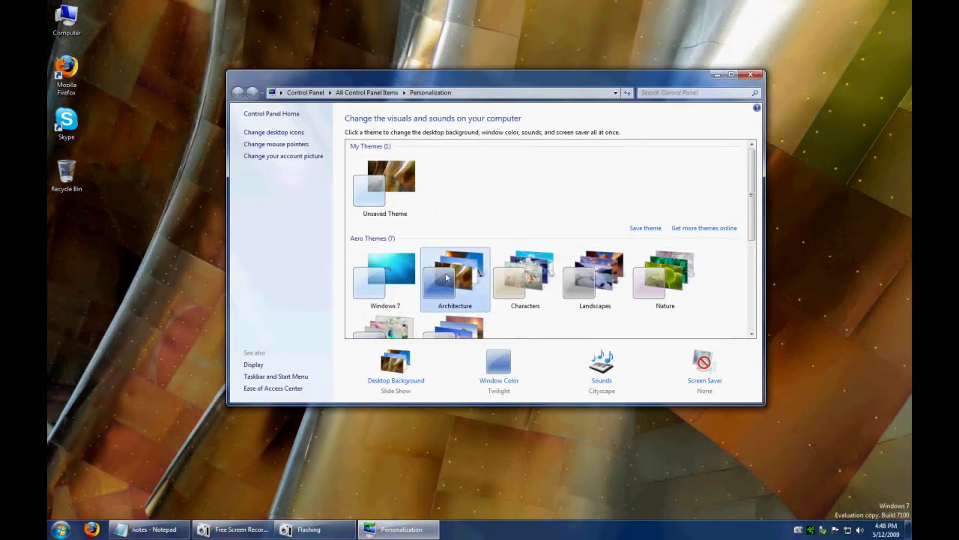
{"action": "left_click", "coordinate": [592, 282]}
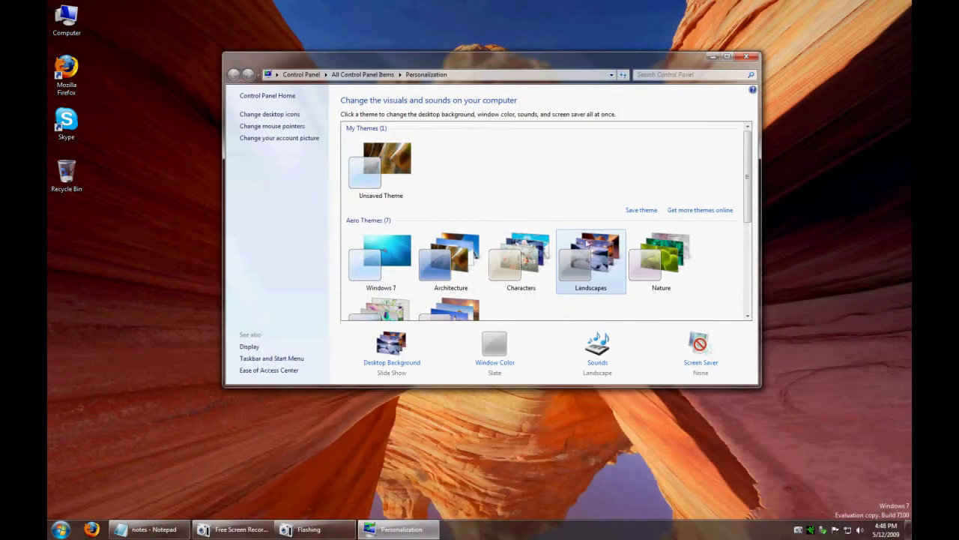
{"action": "left_click", "coordinate": [646, 246]}
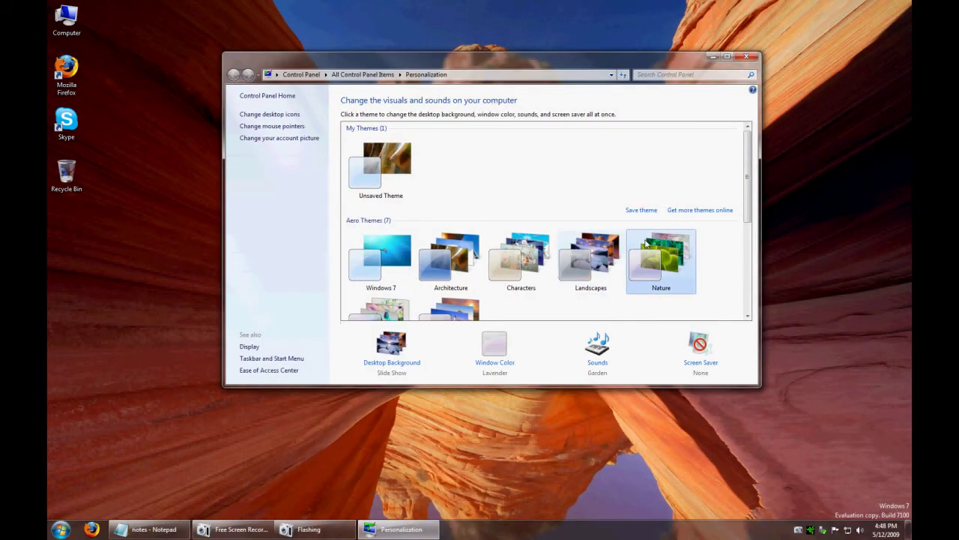
Step: Apply the Scenes and United States themes
{"action": "scroll", "coordinate": [515, 245], "scroll_direction": "down", "scroll_amount": 1}
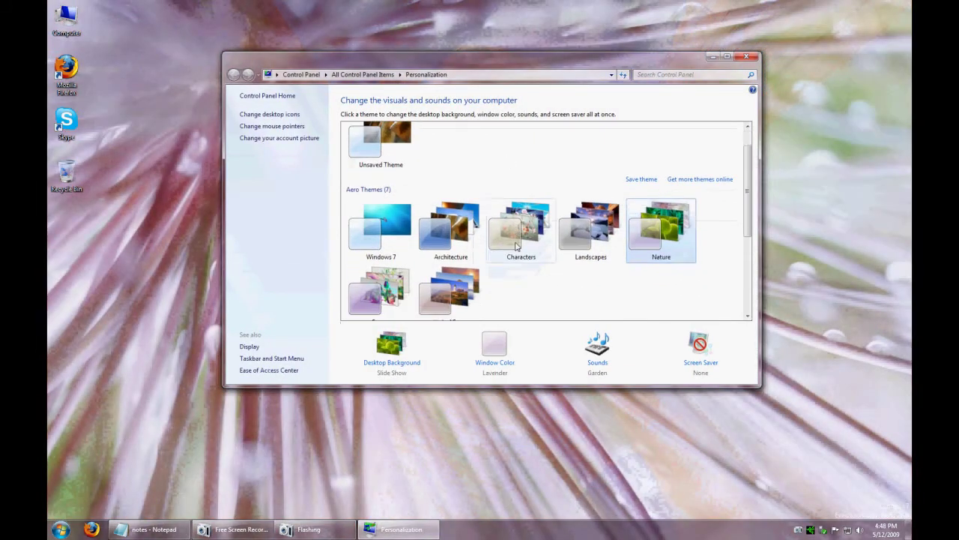
{"action": "left_click", "coordinate": [357, 302]}
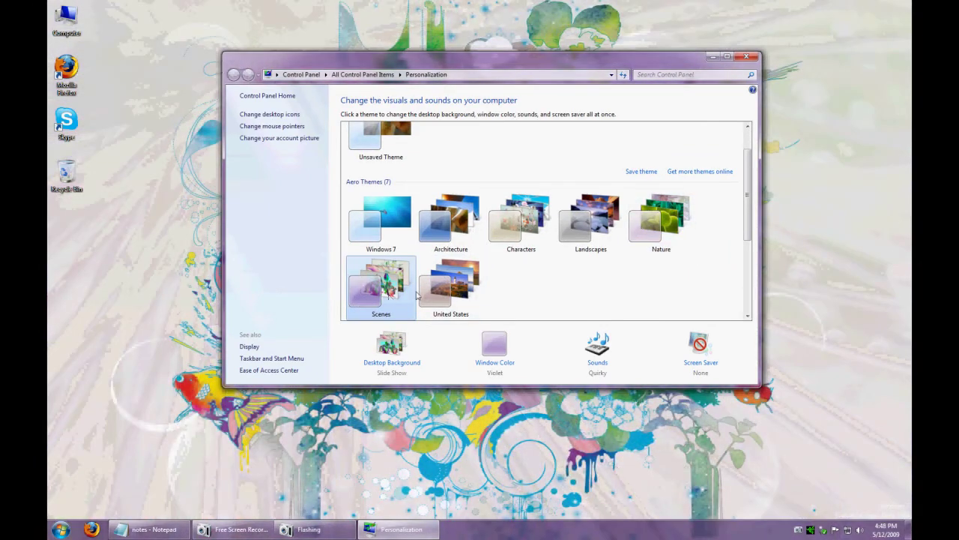
{"action": "scroll", "coordinate": [418, 296], "scroll_direction": "down", "scroll_amount": 1}
{"action": "left_click", "coordinate": [439, 284]}
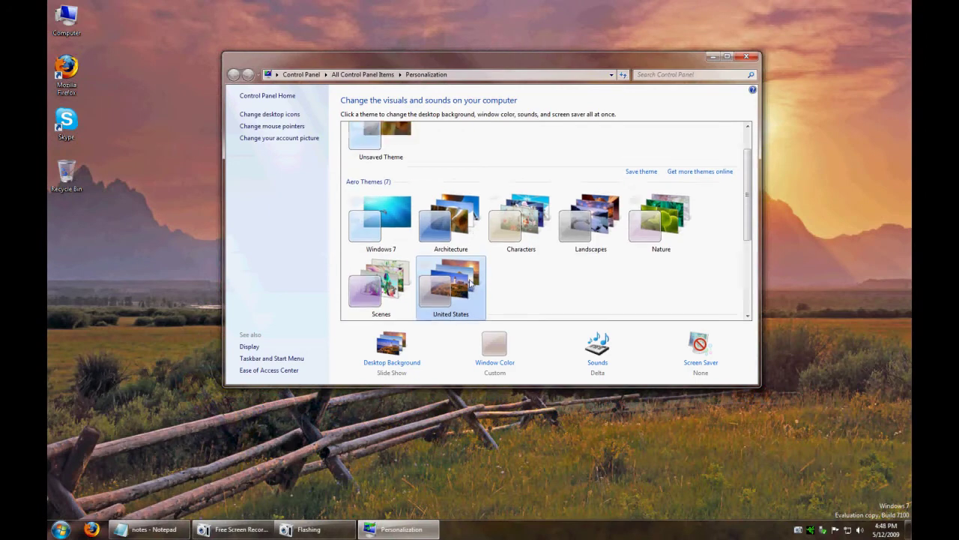
Step: Switch back to the Unsaved Theme and close Personalization
{"action": "scroll", "coordinate": [465, 270], "scroll_direction": "up", "scroll_amount": 2}
{"action": "left_click", "coordinate": [395, 168]}
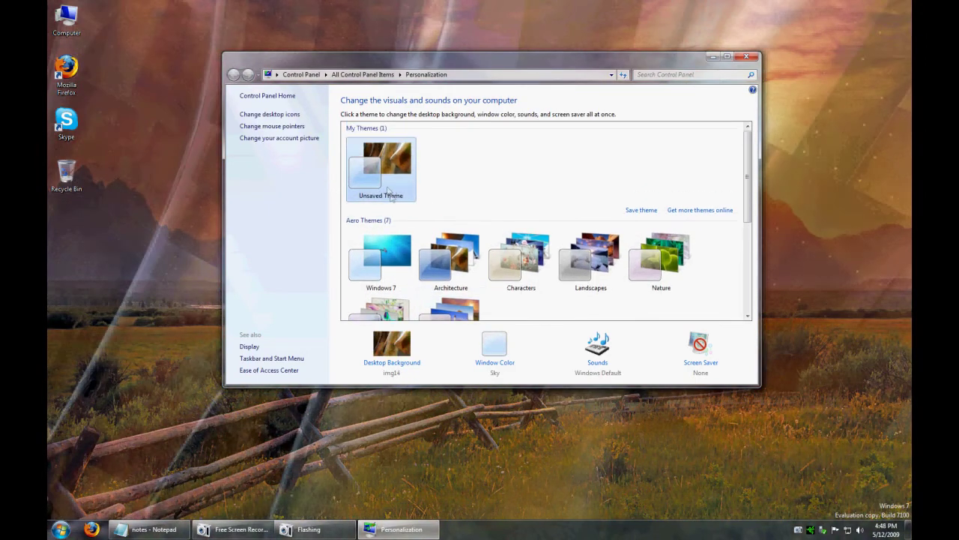
{"action": "scroll", "coordinate": [389, 193], "scroll_direction": "down", "scroll_amount": 2}
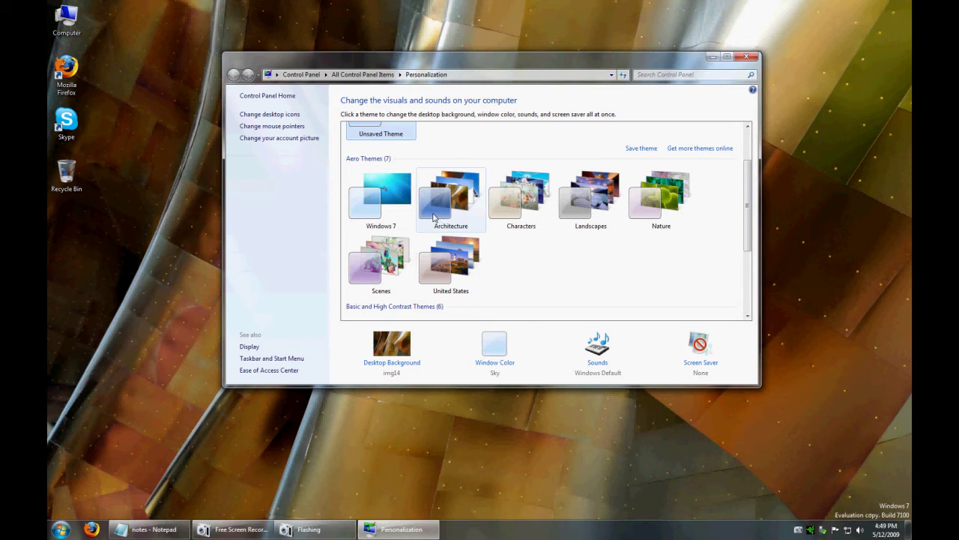
{"action": "scroll", "coordinate": [427, 214], "scroll_direction": "up", "scroll_amount": 1}
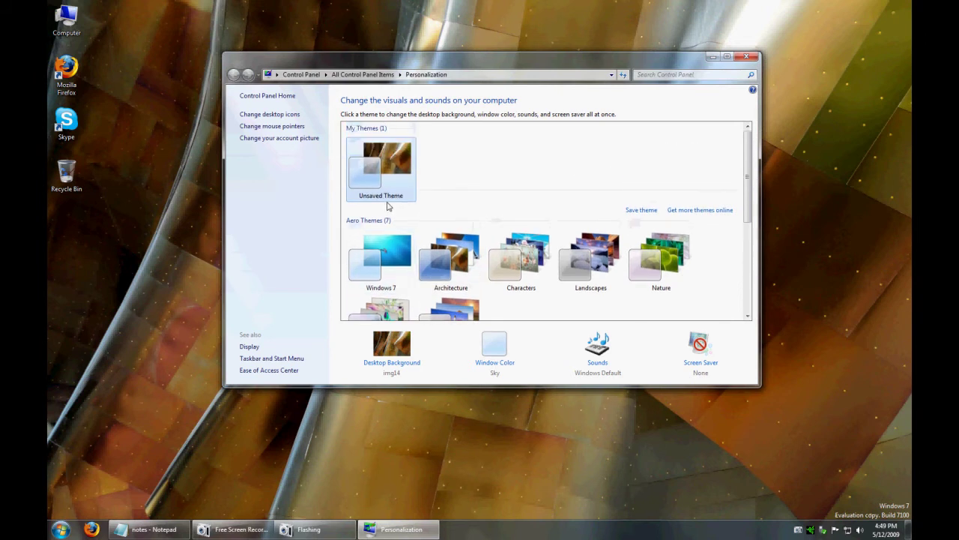
{"action": "left_click", "coordinate": [751, 61]}
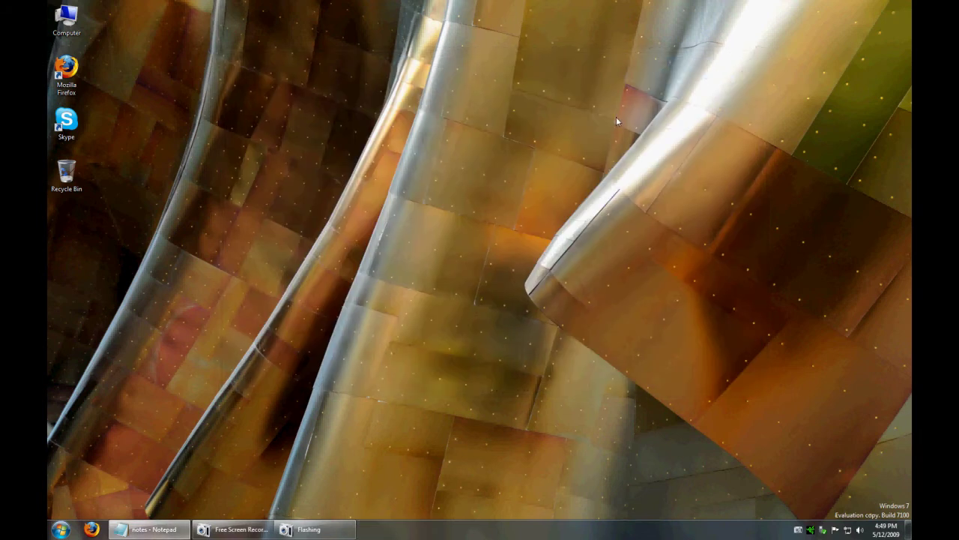
Step: Open Computer, go to Libraries, view the Documents and Music libraries, and return to Libraries
{"action": "double_click", "coordinate": [67, 21]}
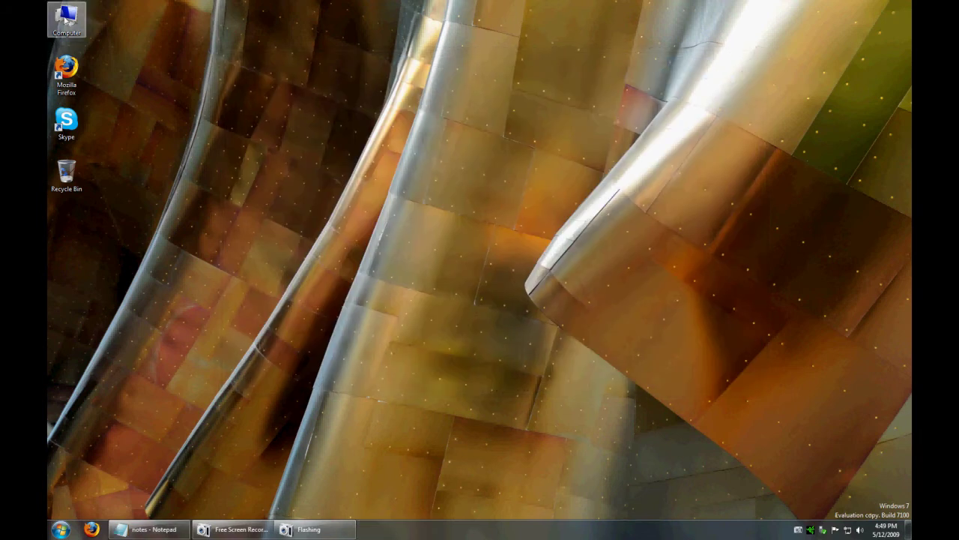
{"action": "left_click", "coordinate": [296, 246]}
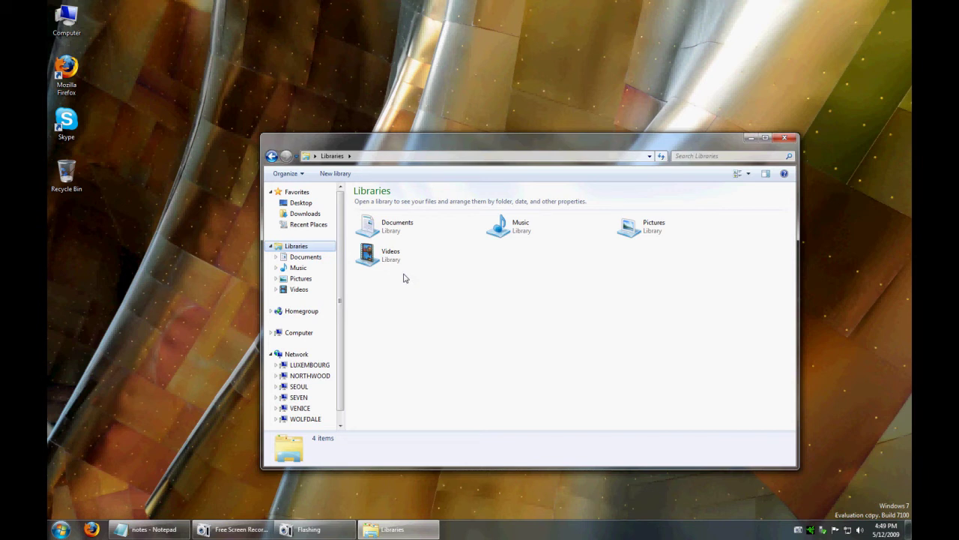
{"action": "left_click", "coordinate": [305, 256]}
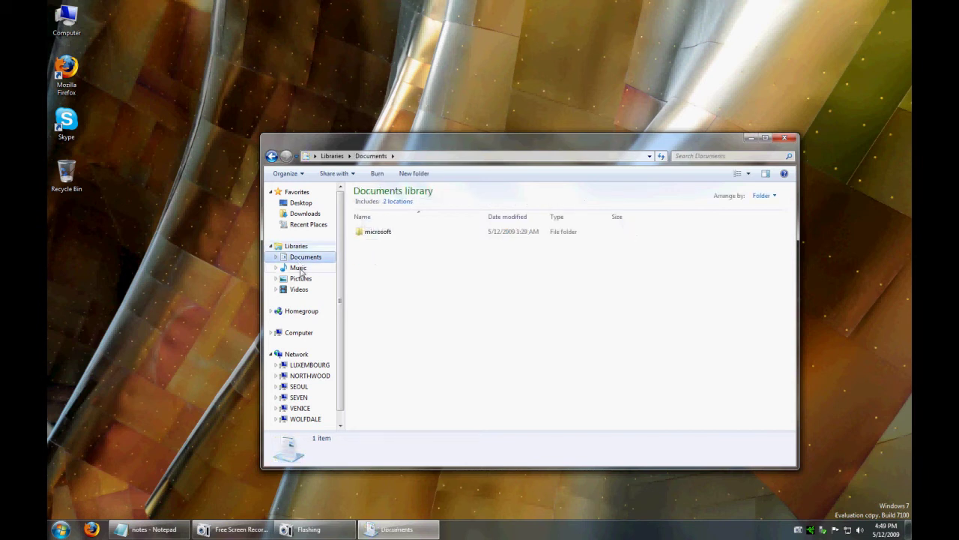
{"action": "left_click", "coordinate": [299, 268]}
{"action": "left_click", "coordinate": [296, 246]}
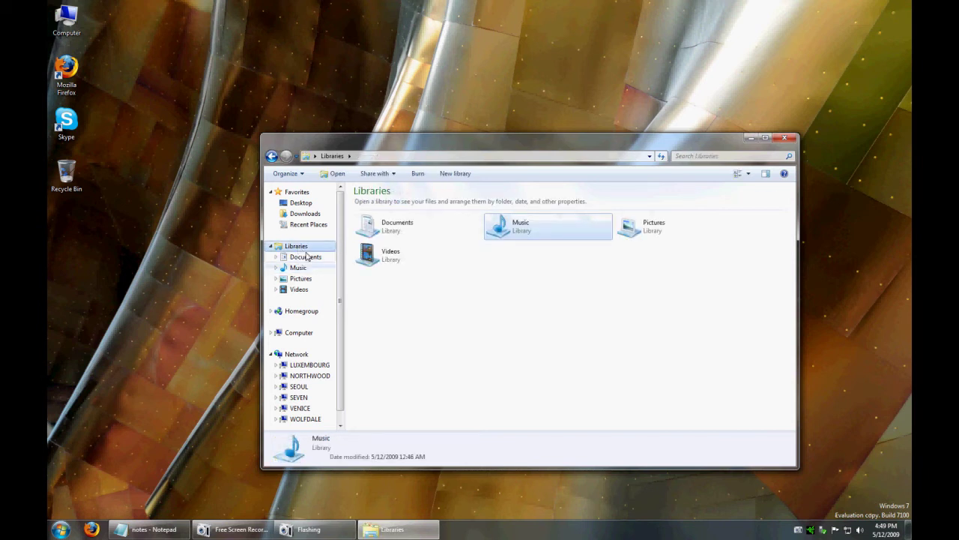
Step: Open Documents from the Start menu in a second window, go up to Libraries, then close it
{"action": "left_click", "coordinate": [62, 529]}
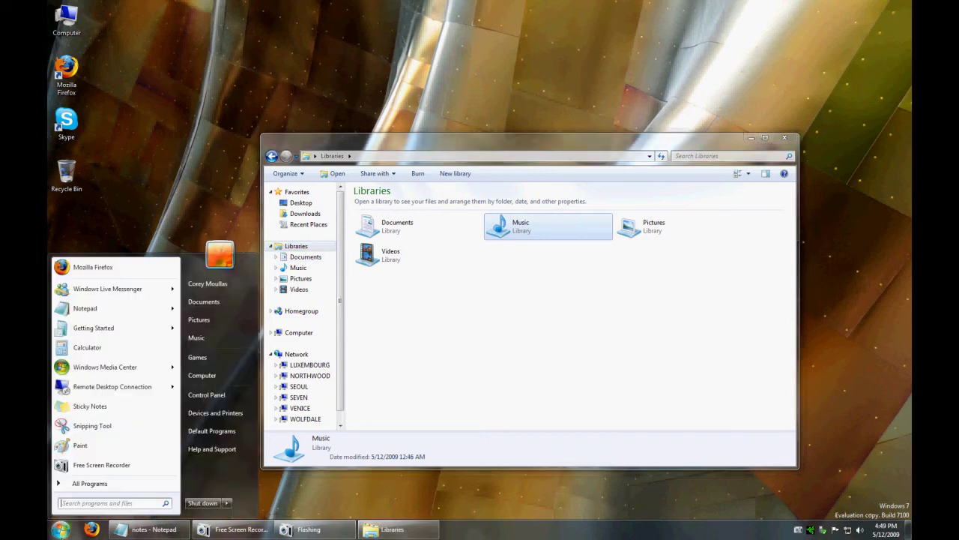
{"action": "left_click", "coordinate": [213, 301]}
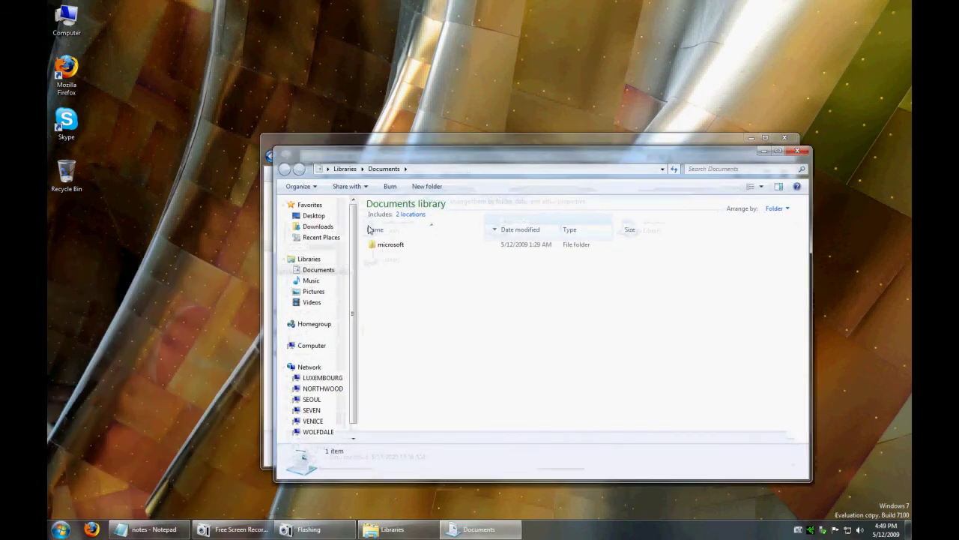
{"action": "left_click", "coordinate": [345, 169]}
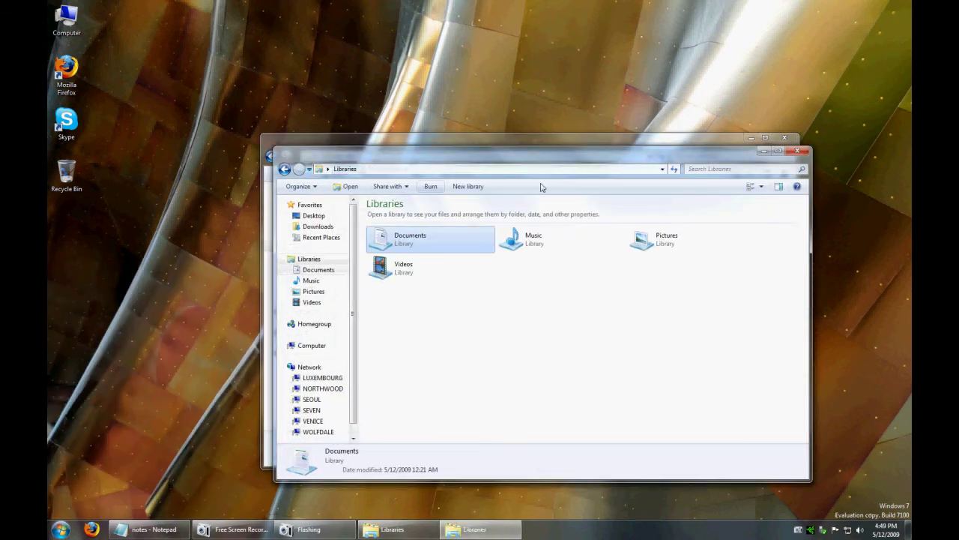
{"action": "left_click", "coordinate": [798, 150]}
Step: Browse My Pictures and My Videos in the personal folder, close it, then right-click the Documents library
{"action": "left_click", "coordinate": [62, 529]}
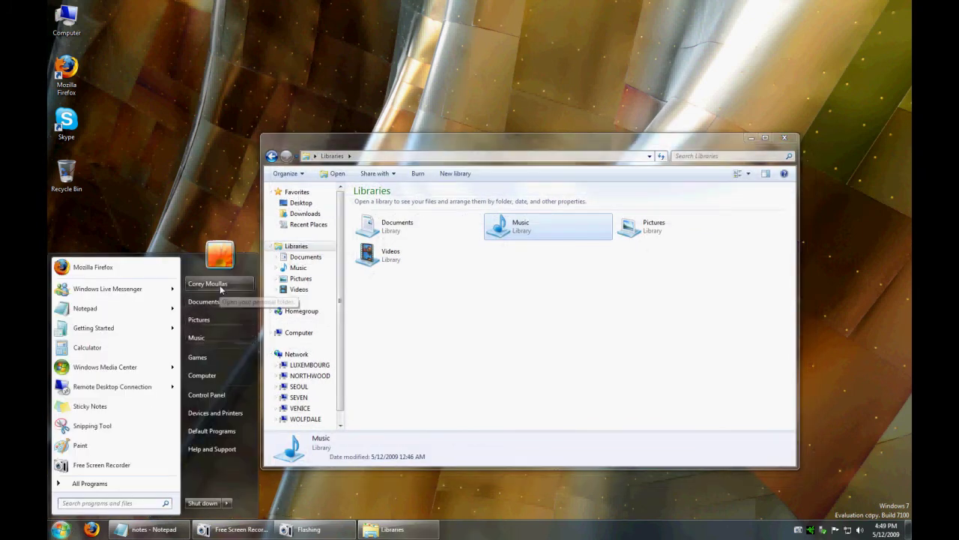
{"action": "left_click", "coordinate": [220, 285]}
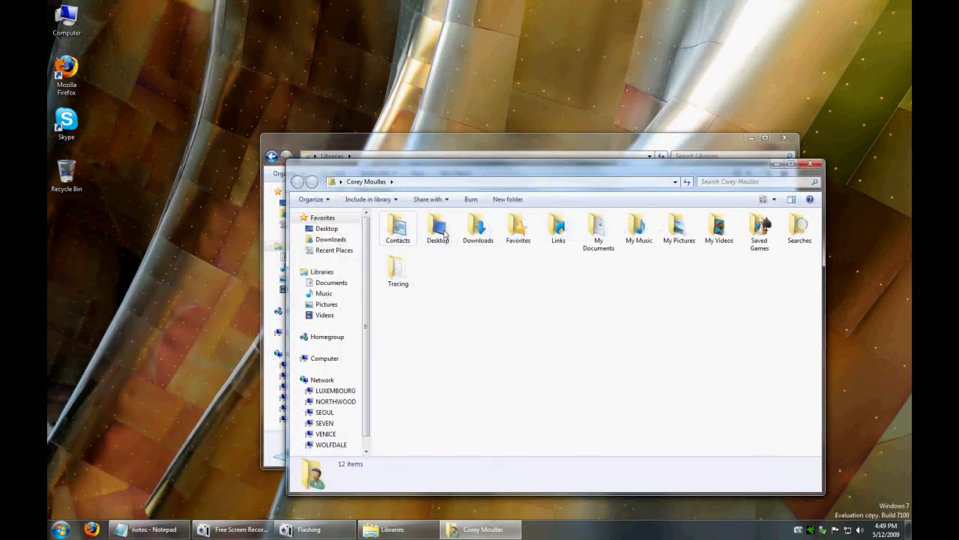
{"action": "double_click", "coordinate": [679, 229]}
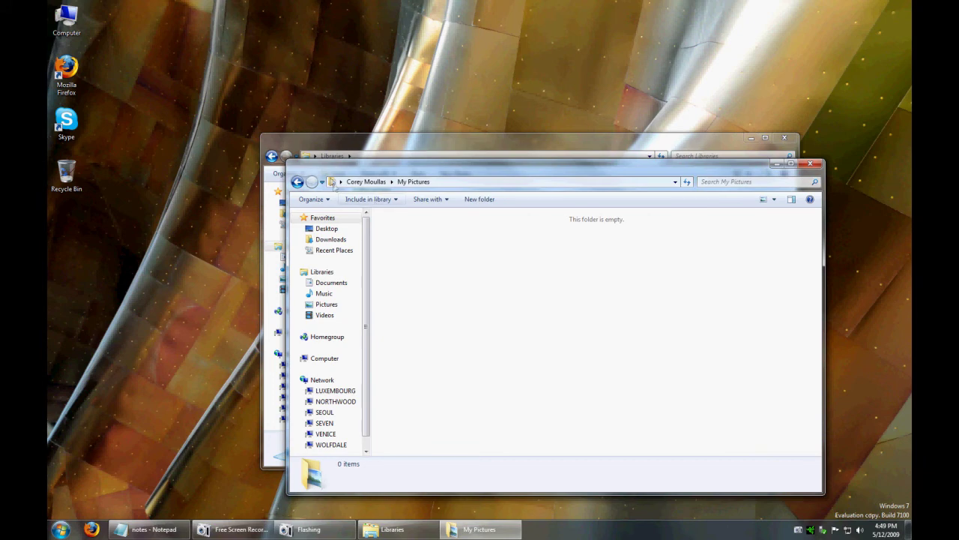
{"action": "left_click", "coordinate": [298, 182]}
{"action": "double_click", "coordinate": [718, 228]}
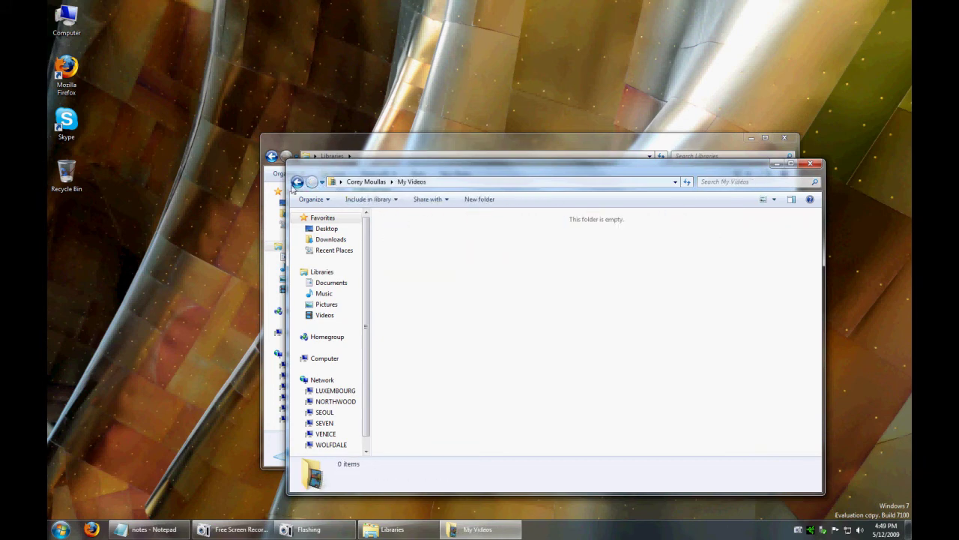
{"action": "left_click", "coordinate": [296, 182]}
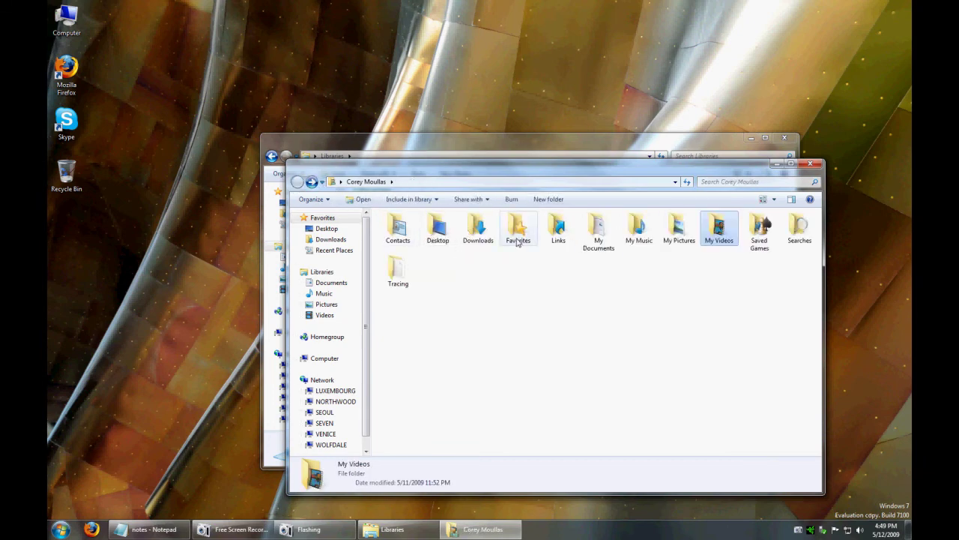
{"action": "left_click", "coordinate": [810, 164]}
{"action": "left_click", "coordinate": [557, 251]}
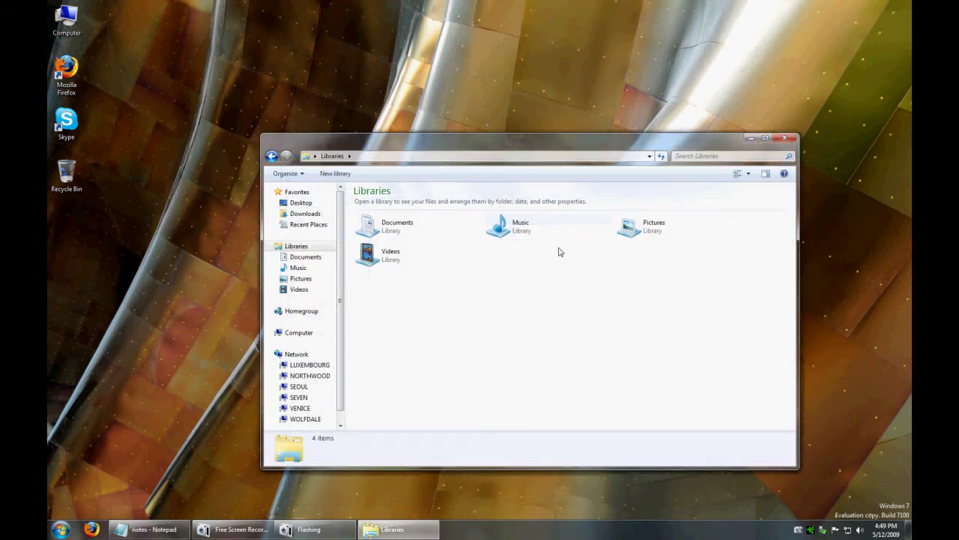
{"action": "right_click", "coordinate": [376, 228]}
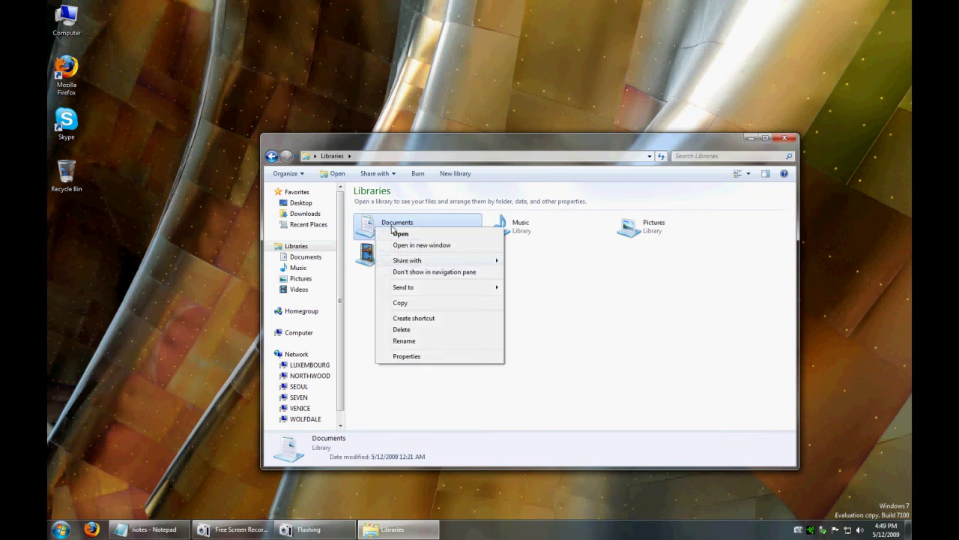
{"action": "left_click", "coordinate": [391, 225]}
{"action": "right_click", "coordinate": [402, 223]}
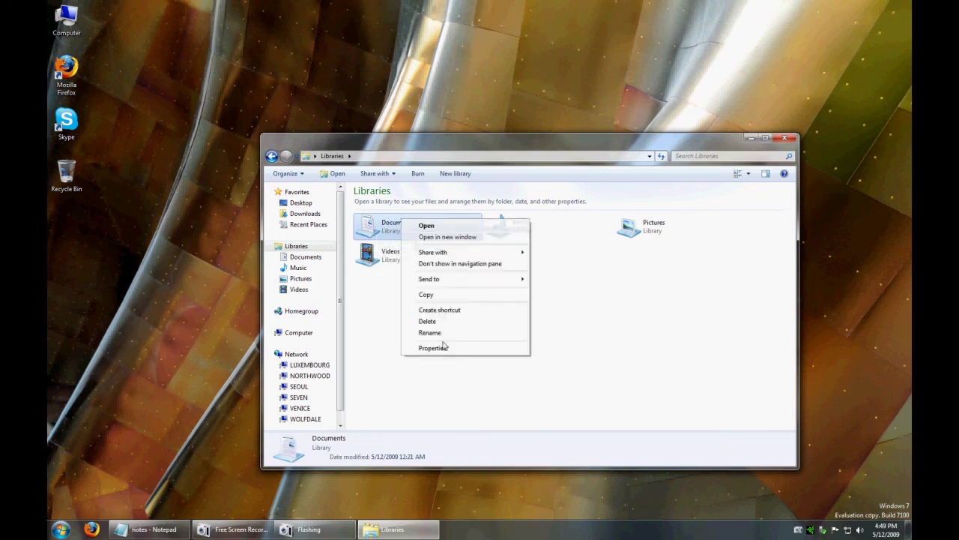
{"action": "left_click", "coordinate": [442, 347]}
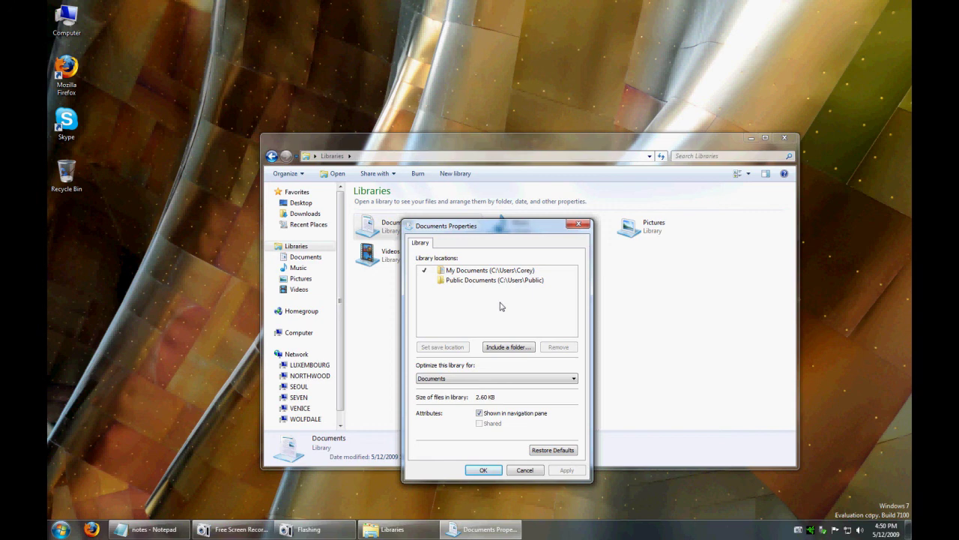
{"action": "left_click", "coordinate": [522, 474]}
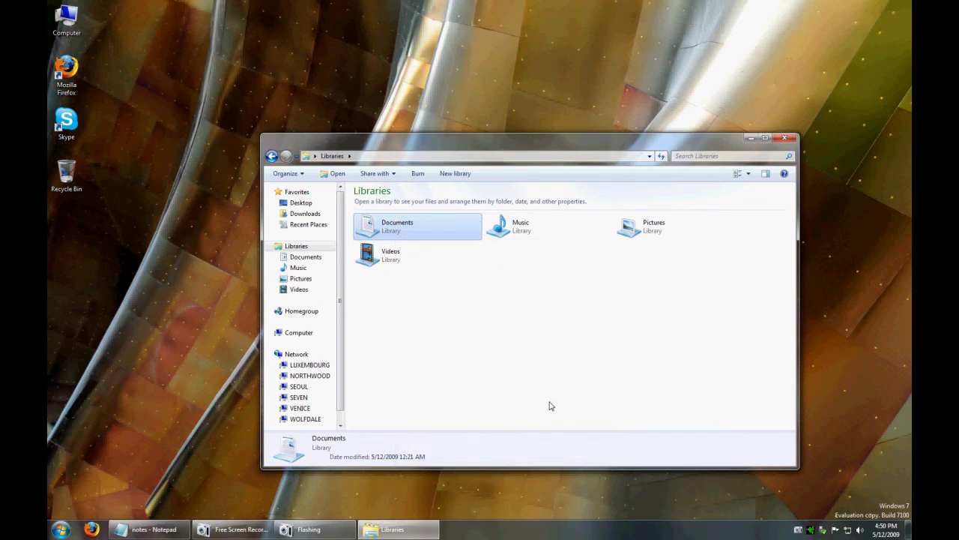
{"action": "left_click", "coordinate": [389, 254]}
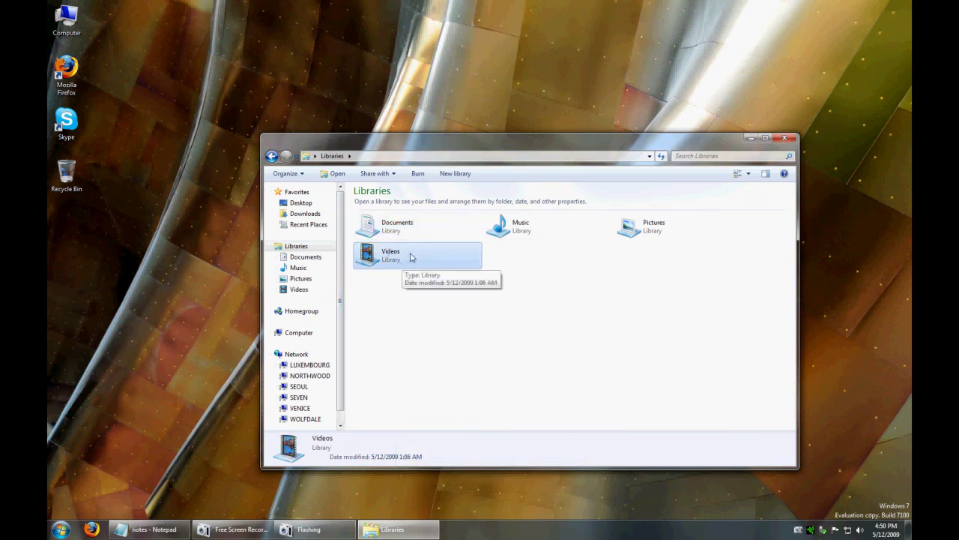